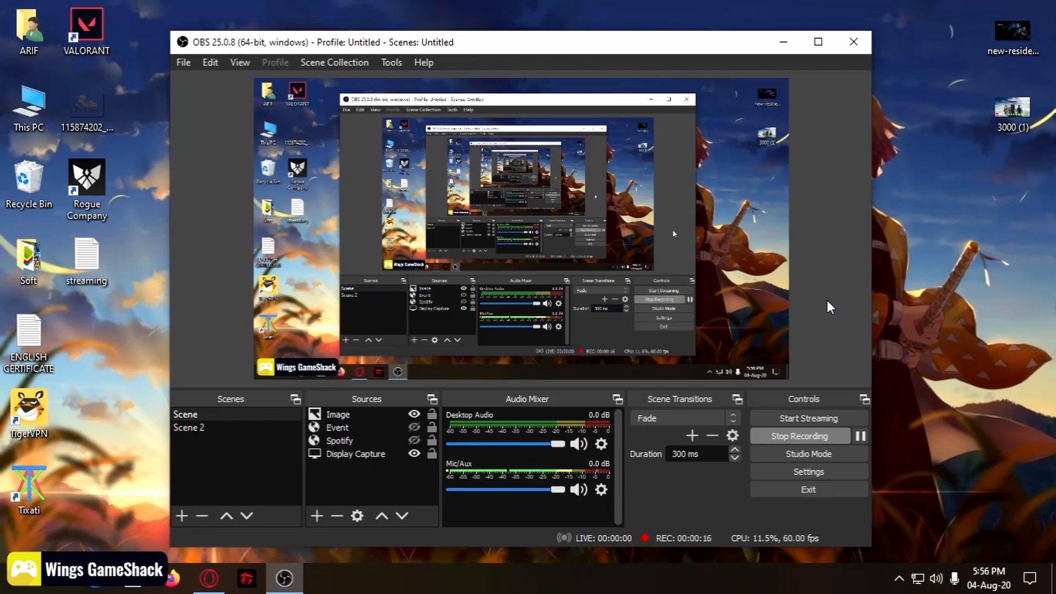
Step: Search 'game' in Windows, verify Game Mode is On, and close Settings
{"action": "key", "text": "super"}
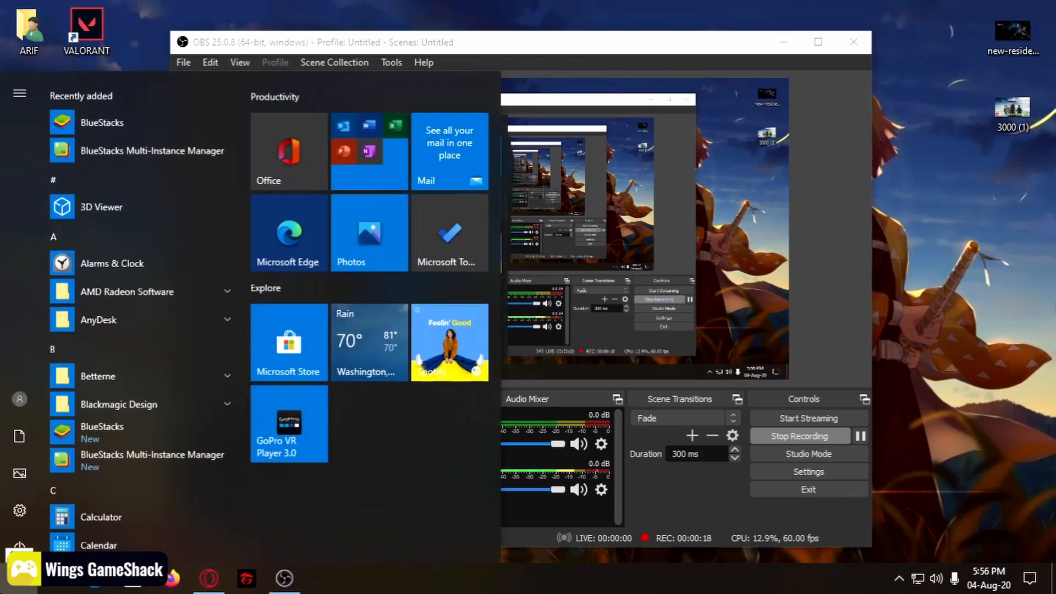
{"action": "type", "text": "ga"}
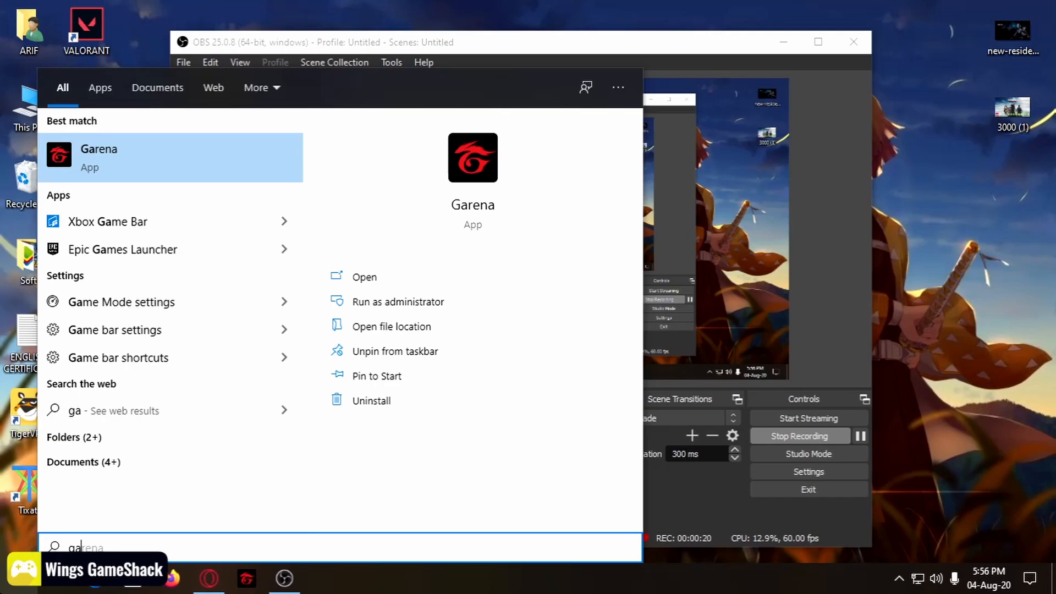
{"action": "type", "text": "me"}
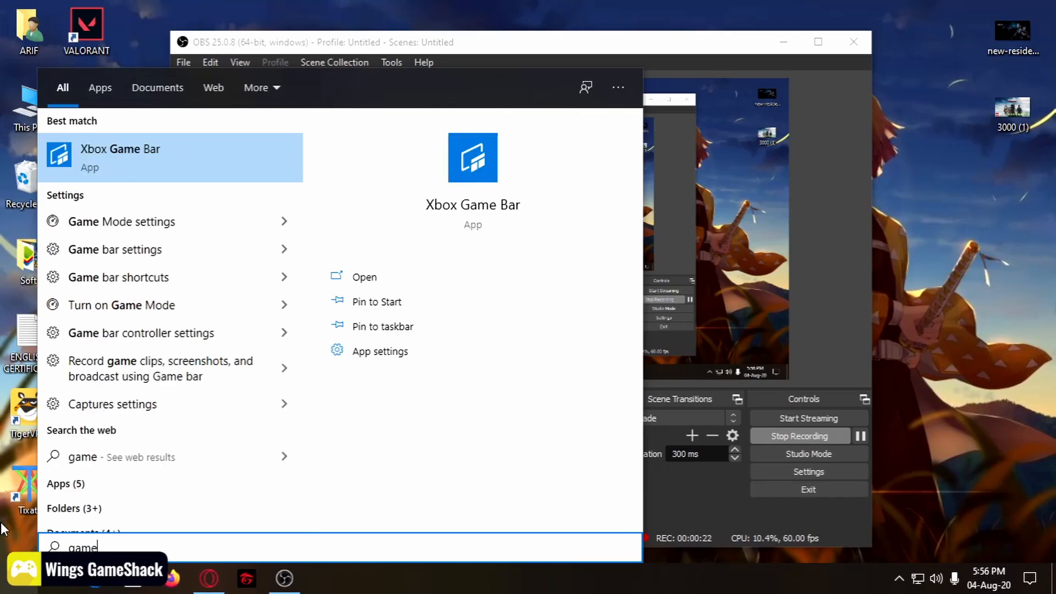
{"action": "left_click", "coordinate": [140, 222]}
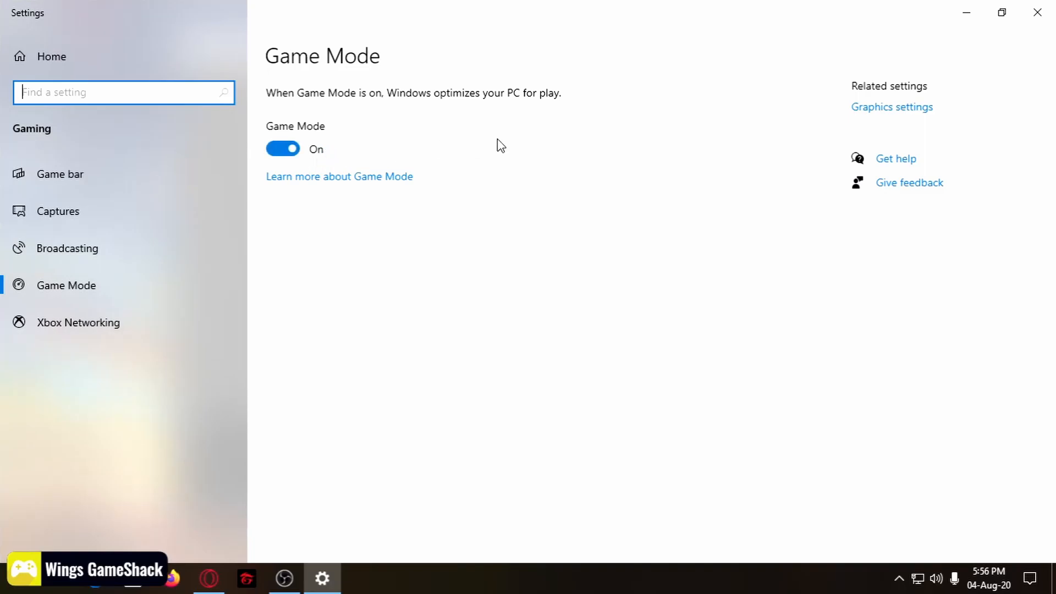
{"action": "left_click", "coordinate": [1038, 12]}
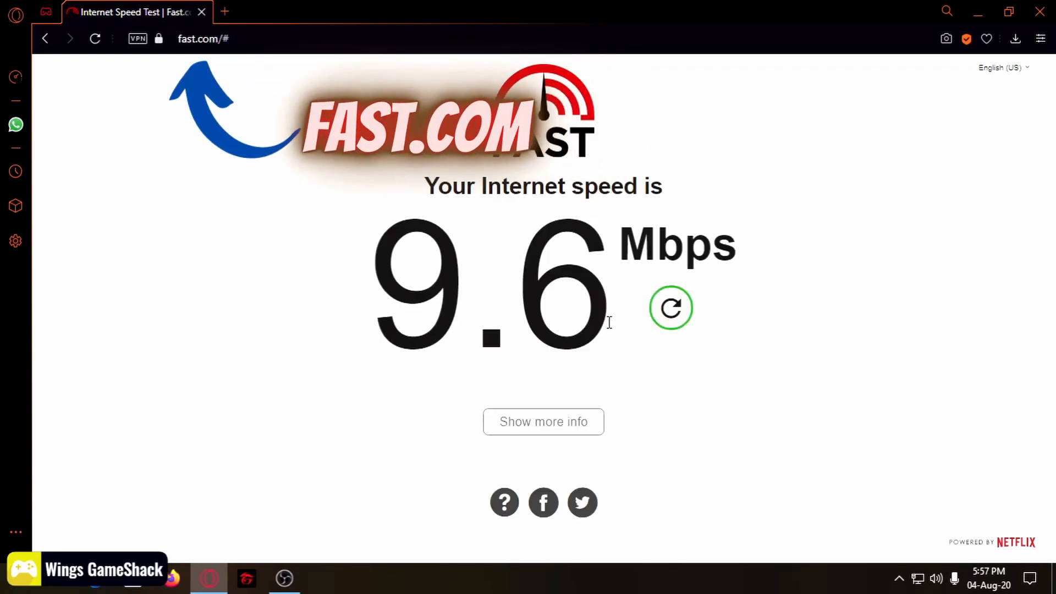
Step: Reveal fast.com's 9.0 Mbps upload speed and 51/74 ms latency after the 9.6 Mbps download result
{"action": "left_click", "coordinate": [558, 433]}
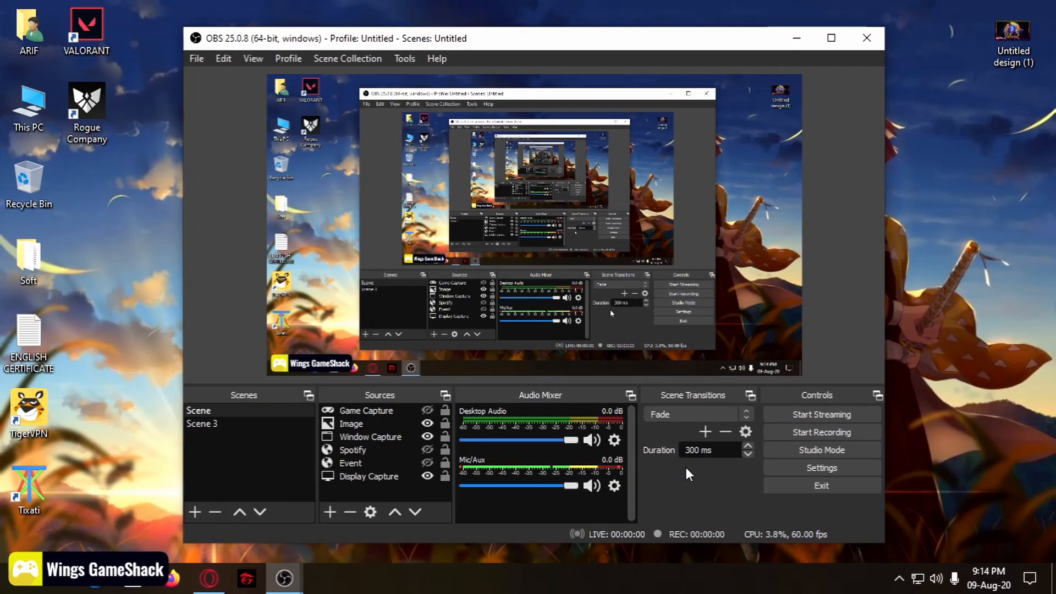
Step: Check OBS Video settings' 1366x768 resolution against the resolution in Windows Display settings
{"action": "left_click", "coordinate": [826, 468]}
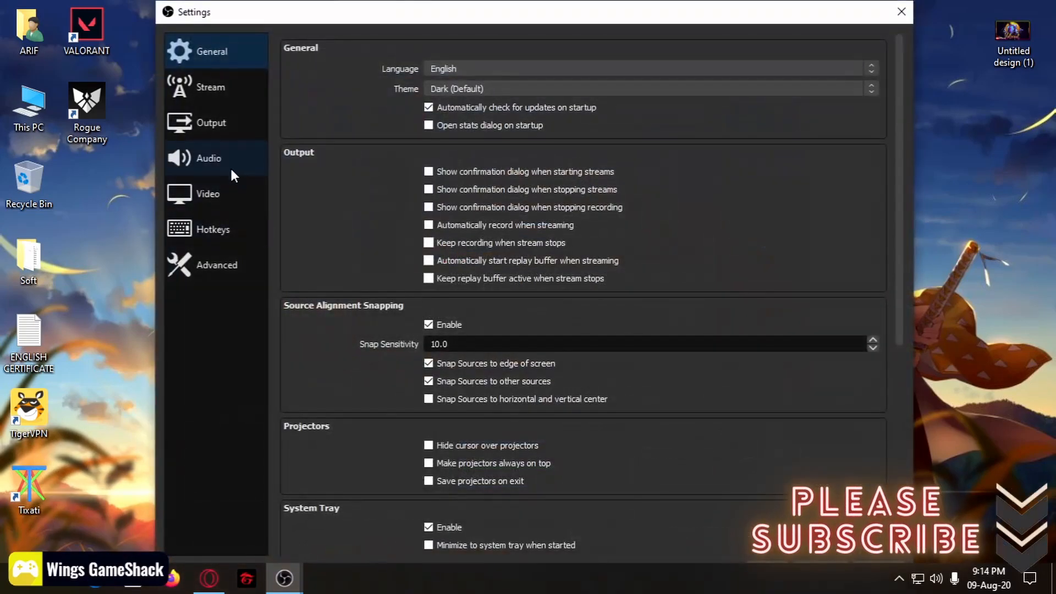
{"action": "left_click", "coordinate": [220, 191]}
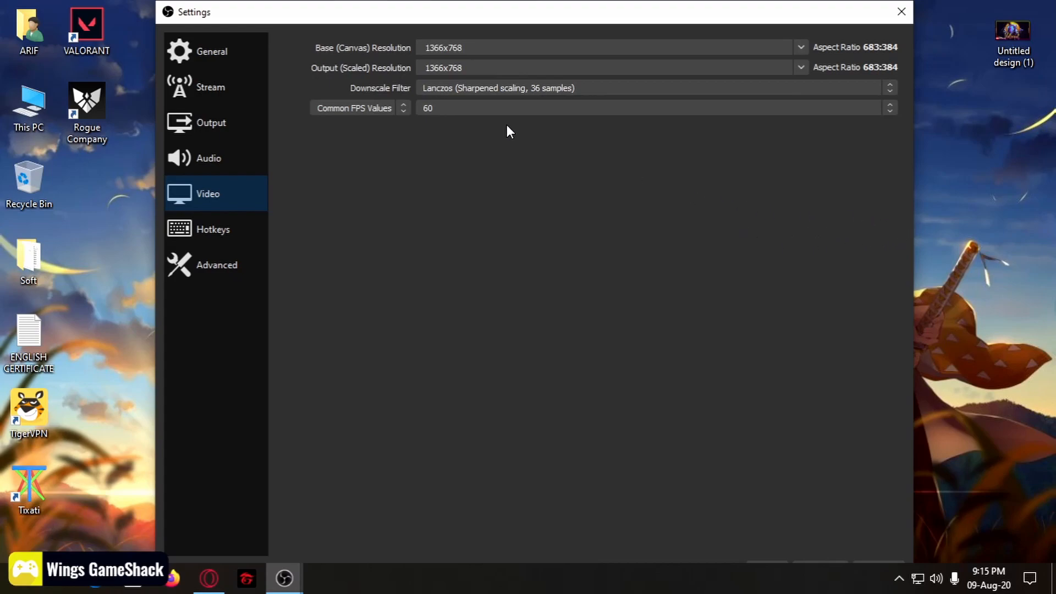
{"action": "right_click", "coordinate": [960, 225]}
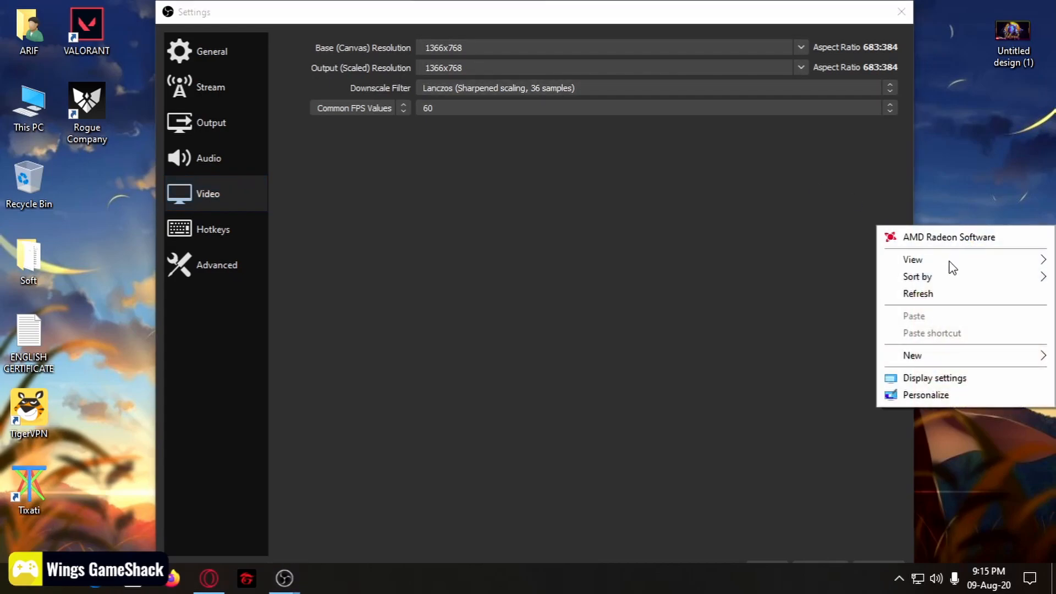
{"action": "left_click", "coordinate": [979, 379]}
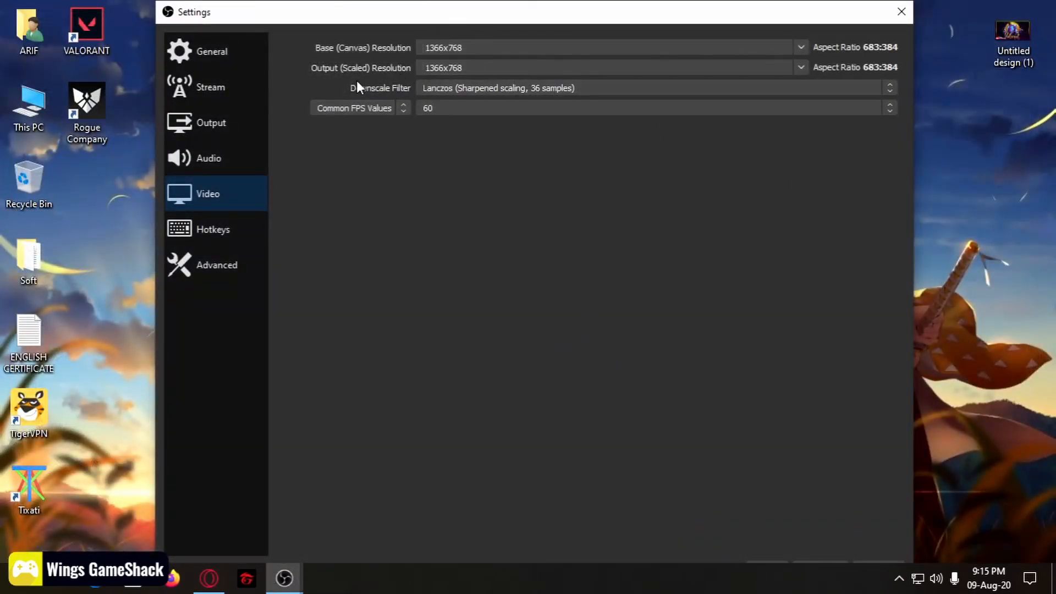
{"action": "left_click", "coordinate": [447, 108]}
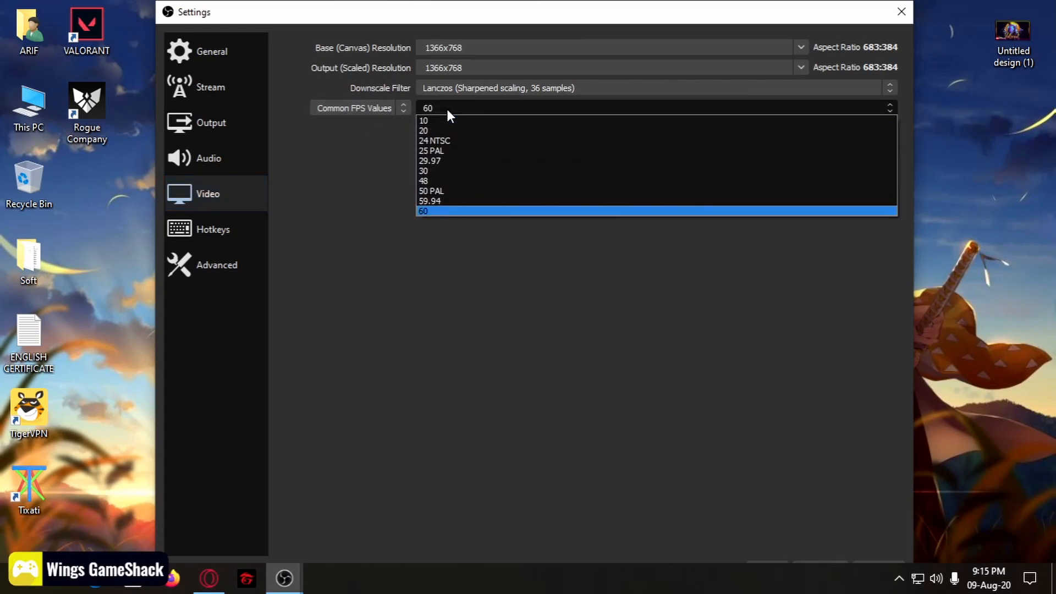
{"action": "left_click", "coordinate": [464, 170]}
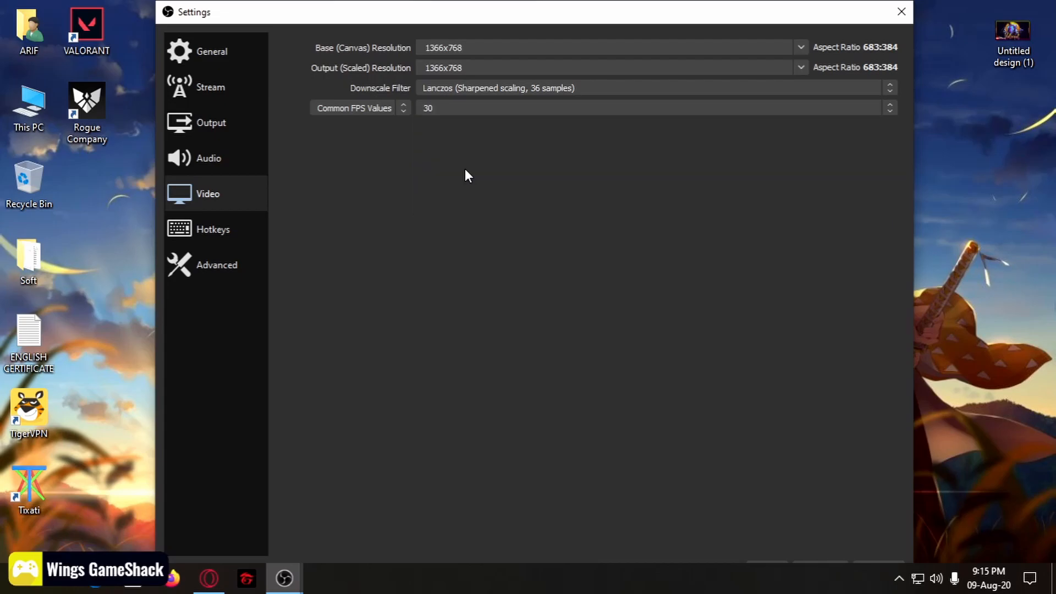
{"action": "left_click", "coordinate": [484, 105]}
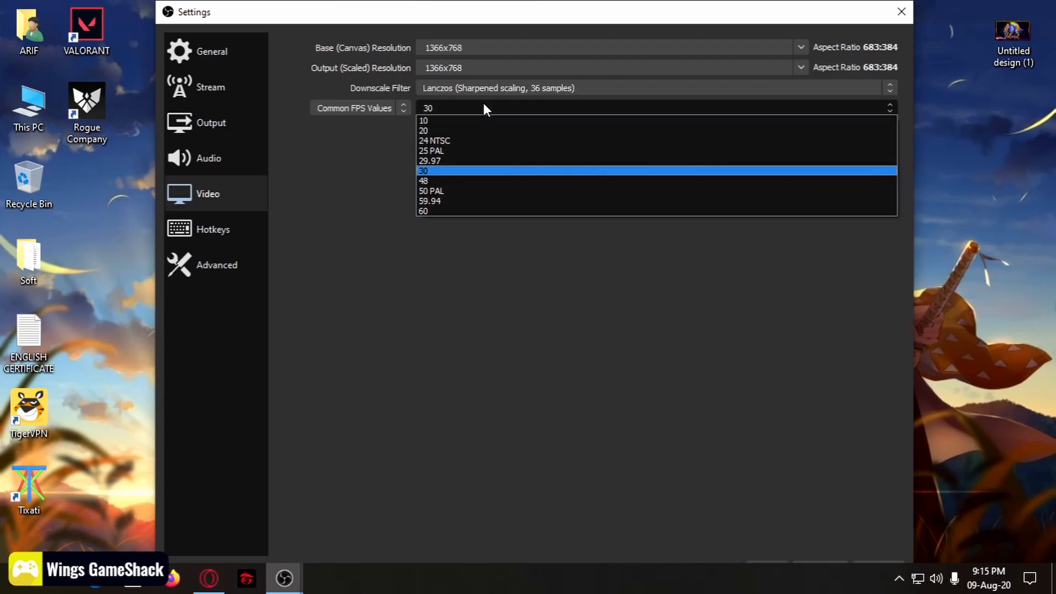
{"action": "left_click", "coordinate": [465, 210]}
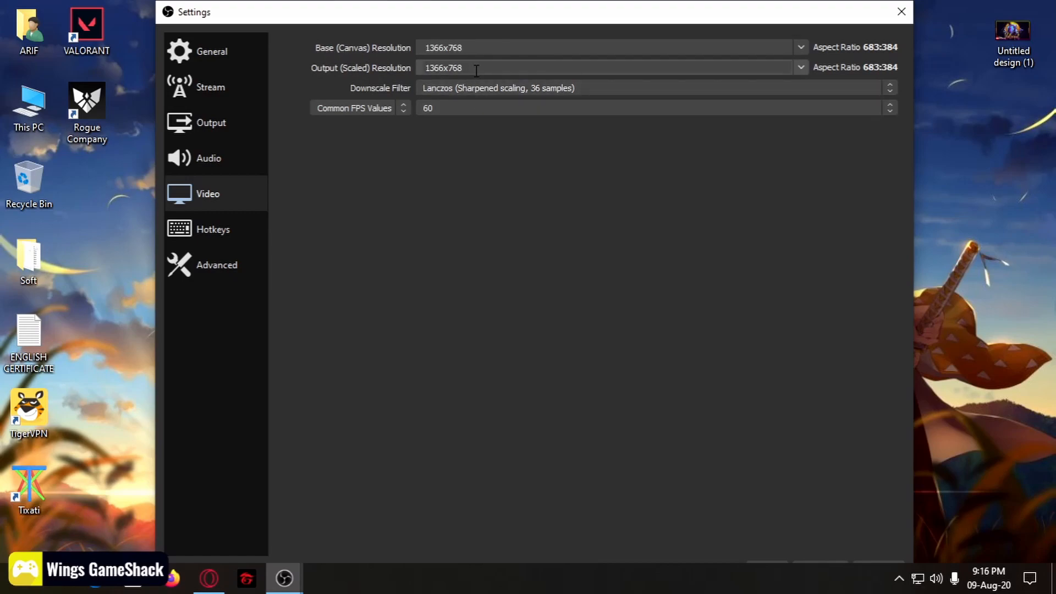
Step: Set the output (scaled) resolution to 1364x768 after briefly trying 1024x576
{"action": "left_click", "coordinate": [801, 68]}
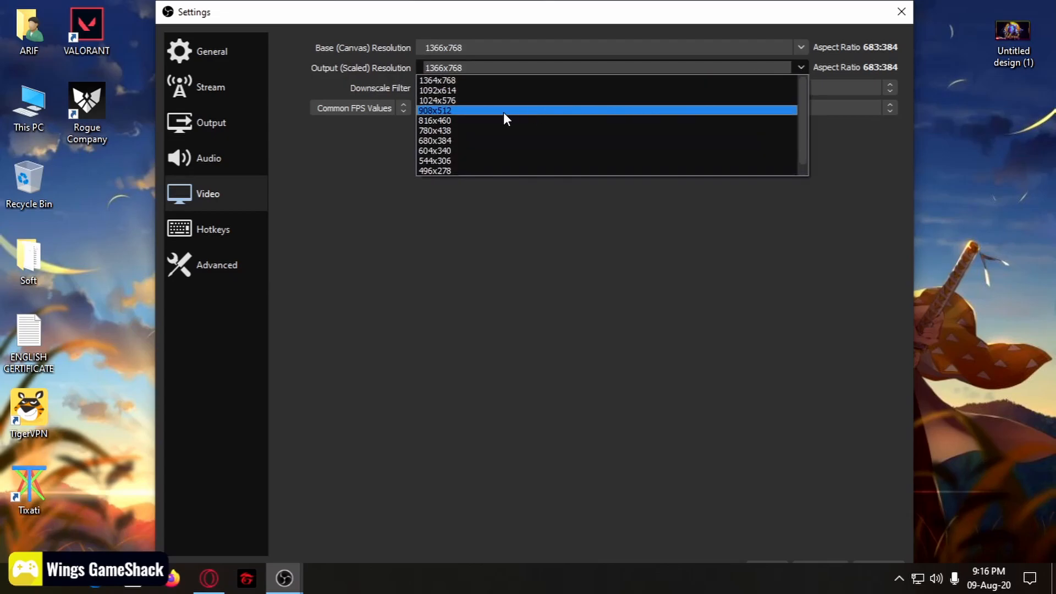
{"action": "left_click", "coordinate": [446, 98]}
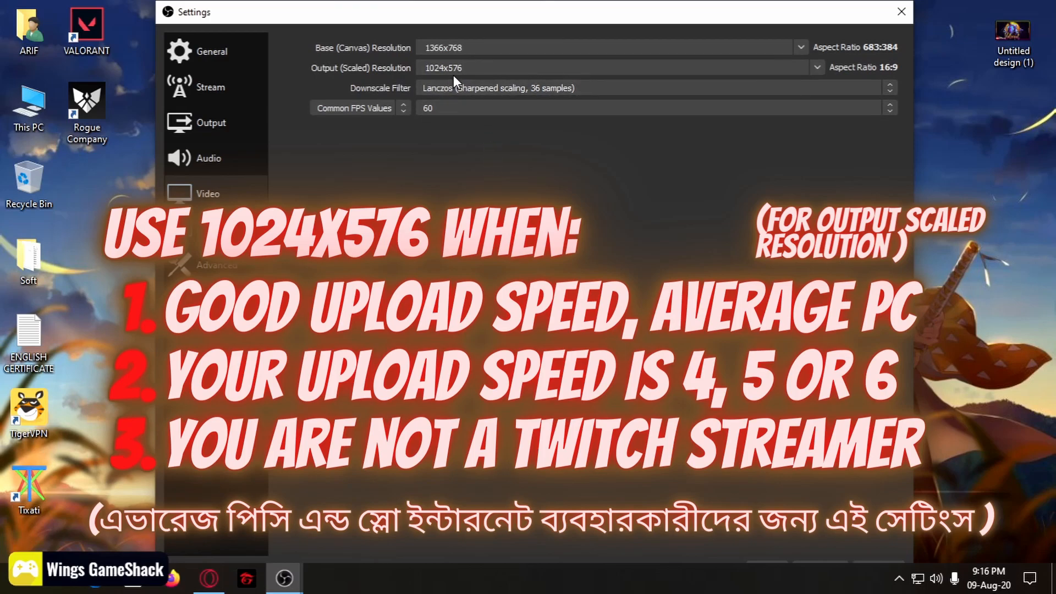
{"action": "left_click", "coordinate": [815, 68]}
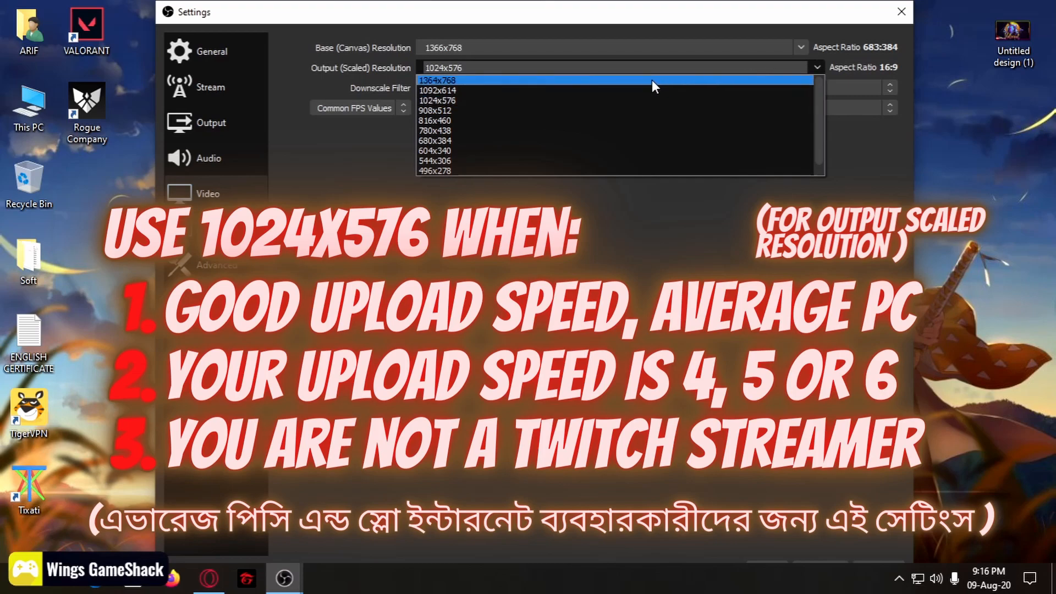
{"action": "left_click", "coordinate": [610, 80]}
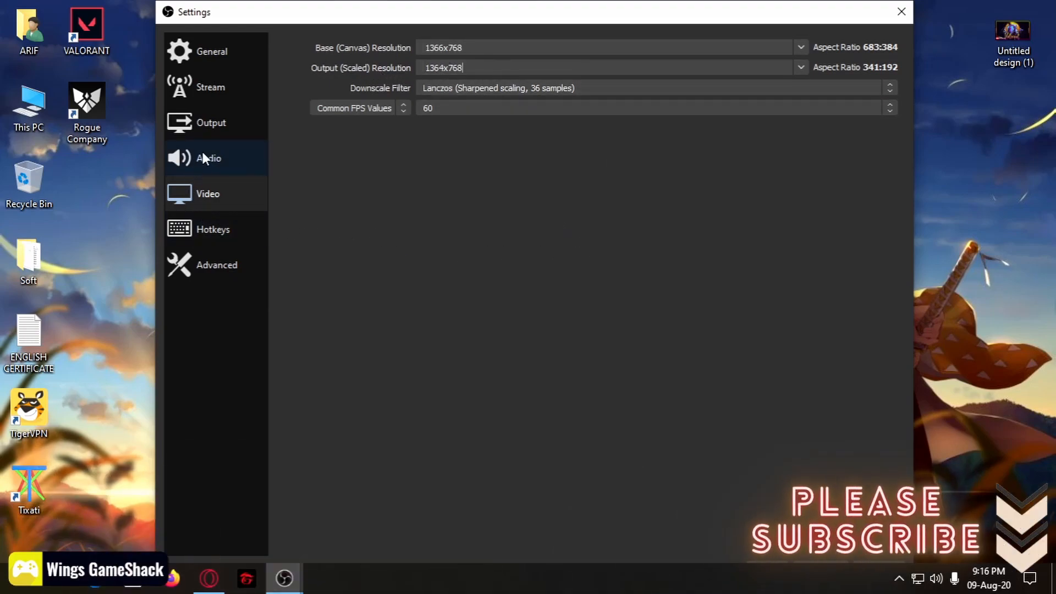
Step: Change the Output page's Output Mode from Advanced to Simple
{"action": "left_click", "coordinate": [226, 123]}
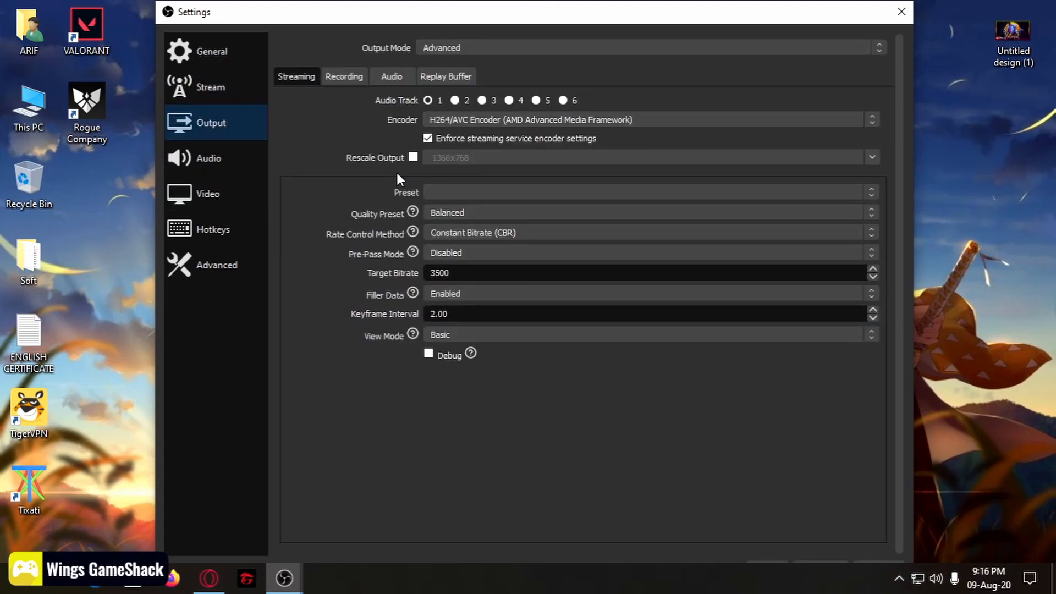
{"action": "left_click", "coordinate": [487, 47]}
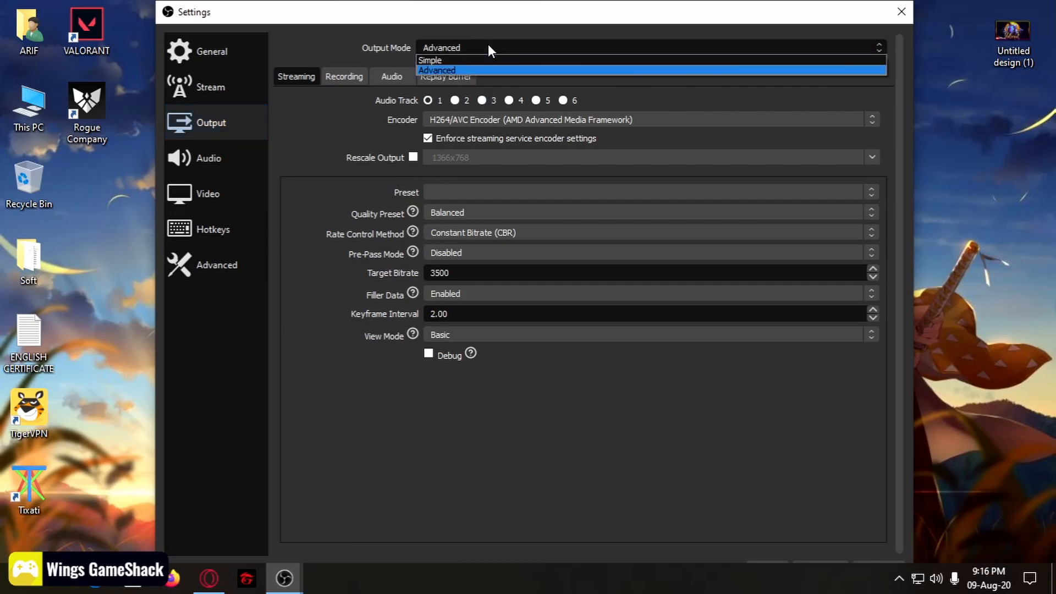
{"action": "left_click", "coordinate": [465, 59]}
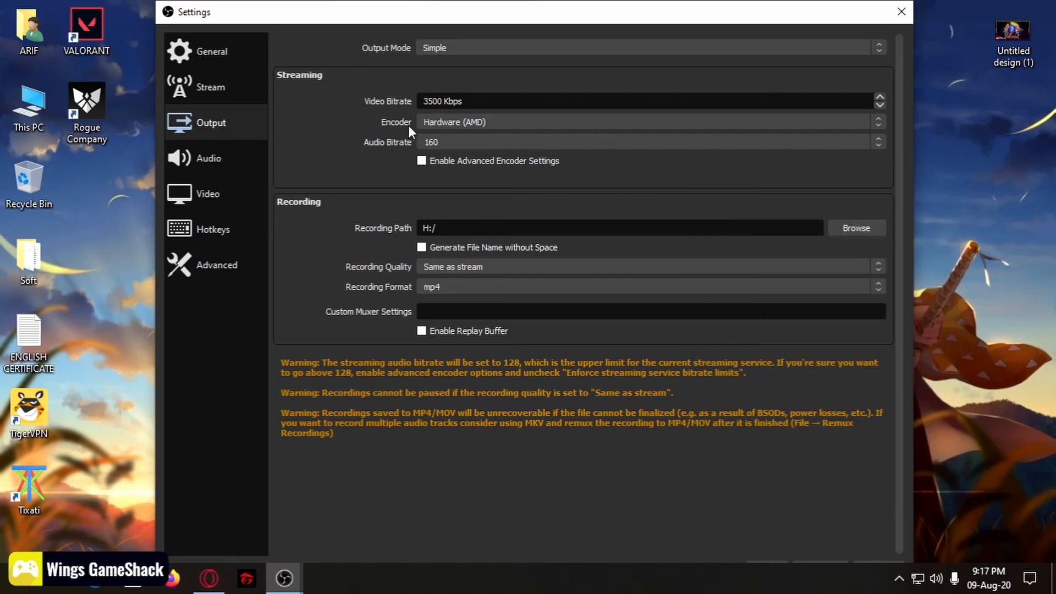
Step: Keep Hardware (AMD) as the Simple-mode encoder and enable its advanced encoder settings
{"action": "left_click", "coordinate": [468, 123]}
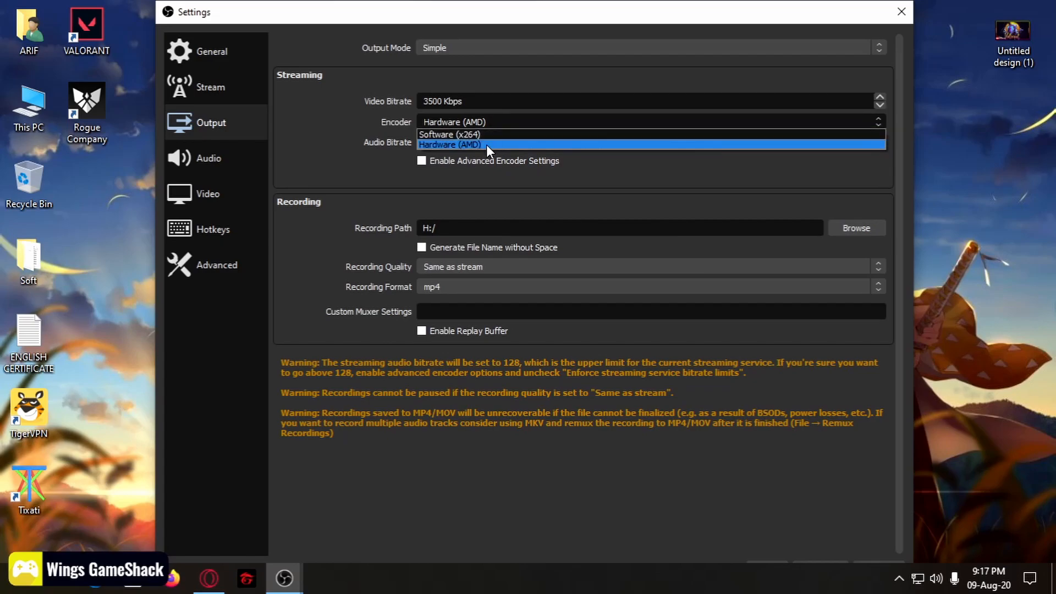
{"action": "left_click", "coordinate": [476, 144]}
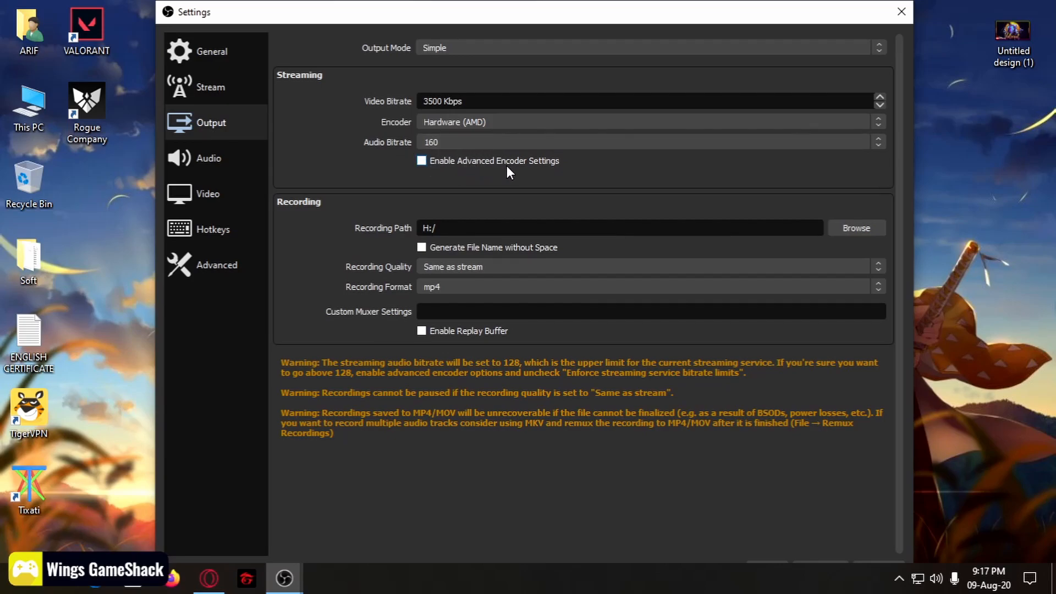
{"action": "left_click", "coordinate": [422, 160]}
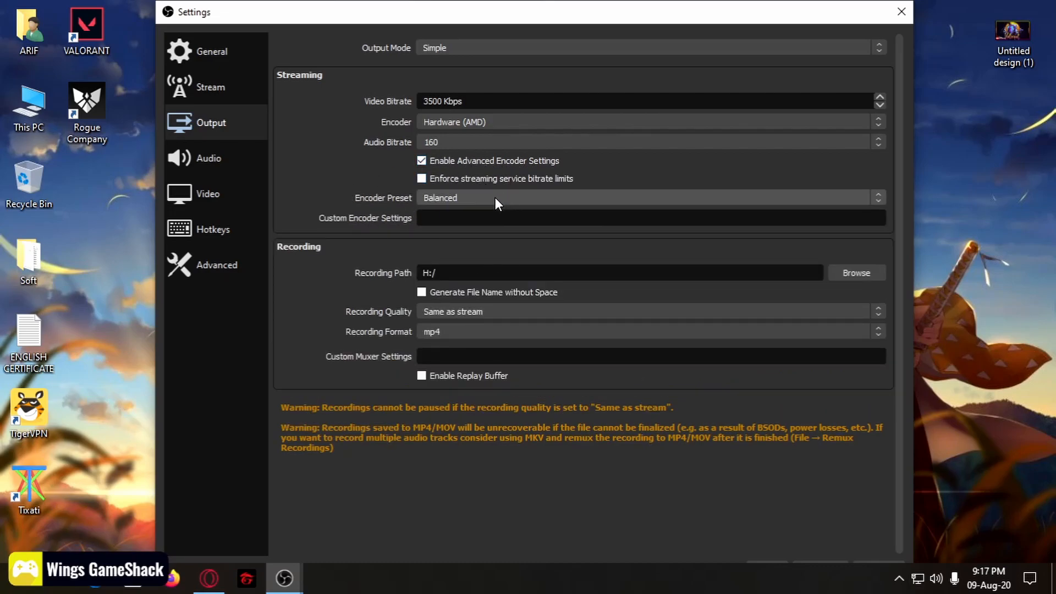
Step: Leave the encoder preset on Balanced
{"action": "left_click", "coordinate": [455, 198]}
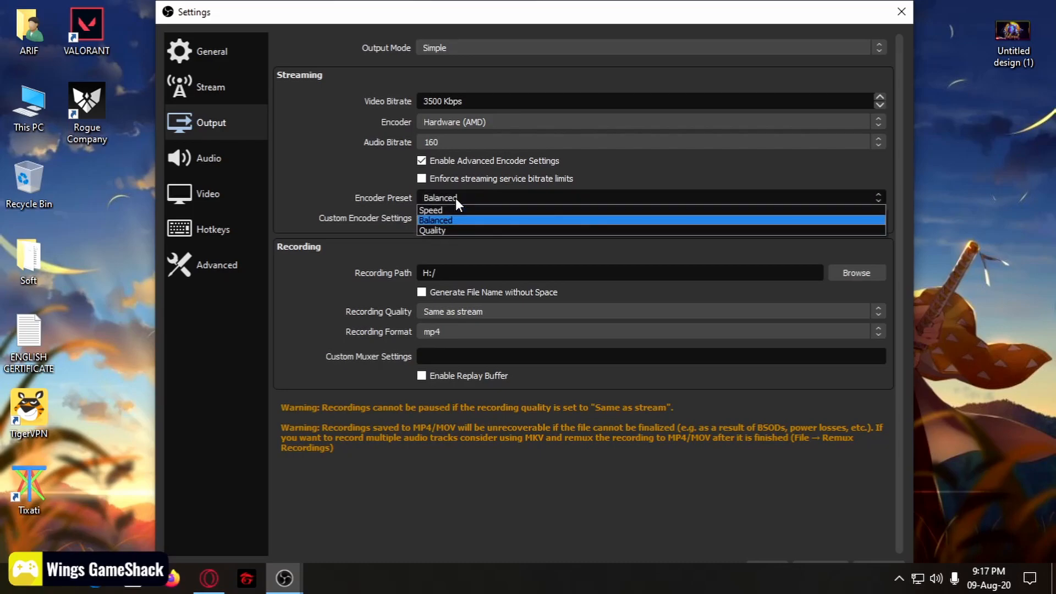
{"action": "left_click", "coordinate": [454, 220]}
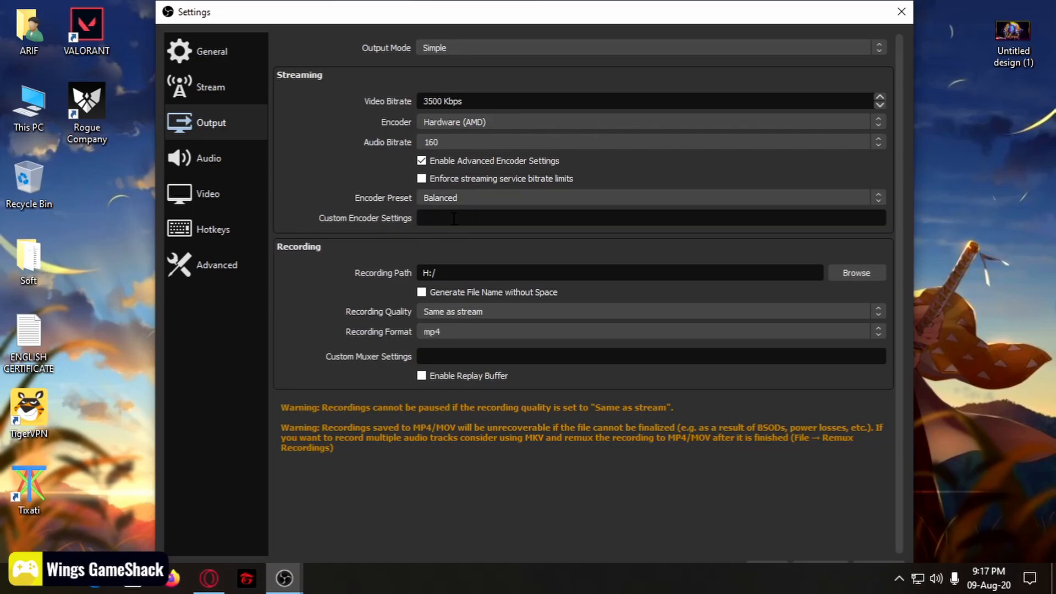
{"action": "left_click", "coordinate": [457, 198]}
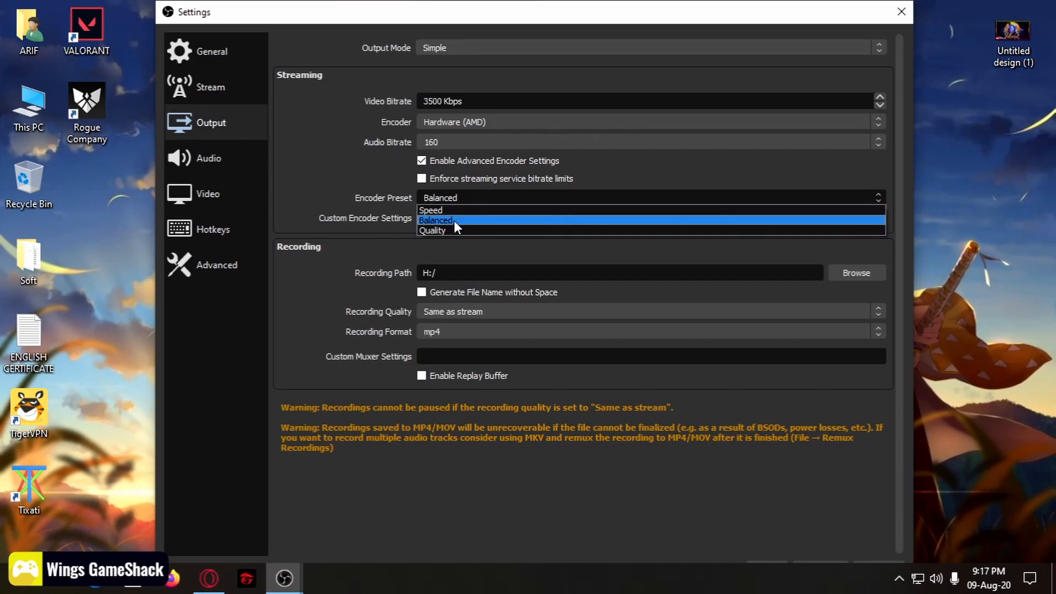
{"action": "left_click", "coordinate": [453, 220]}
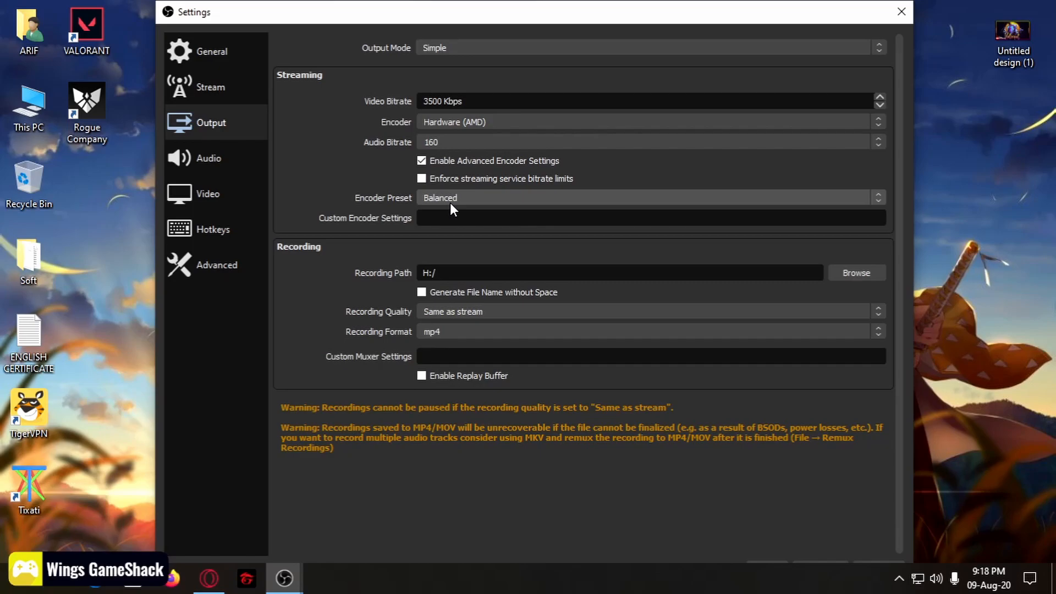
{"action": "left_click", "coordinate": [453, 198]}
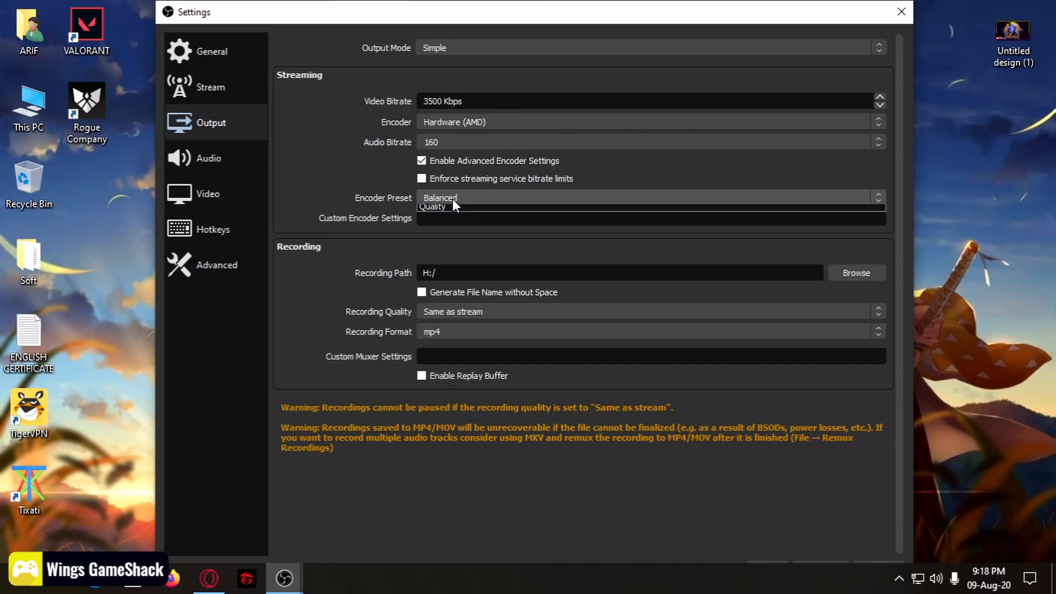
{"action": "left_click", "coordinate": [455, 220]}
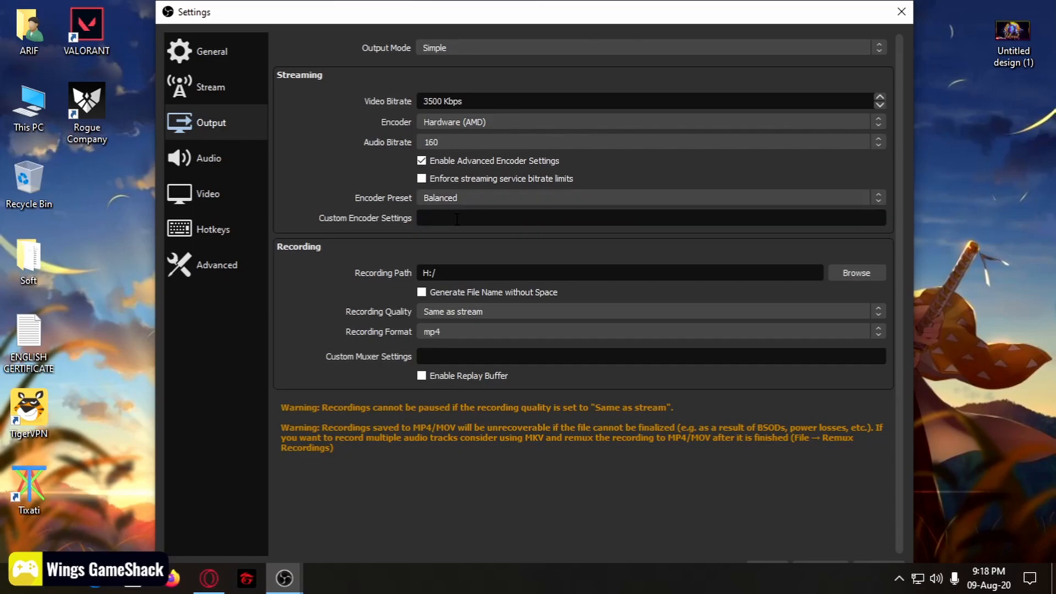
{"action": "left_click", "coordinate": [502, 48]}
{"action": "left_click", "coordinate": [501, 51]}
Step: Switch Output Mode to Advanced and keep the AMD H264 encoder for streaming
{"action": "left_click", "coordinate": [502, 50]}
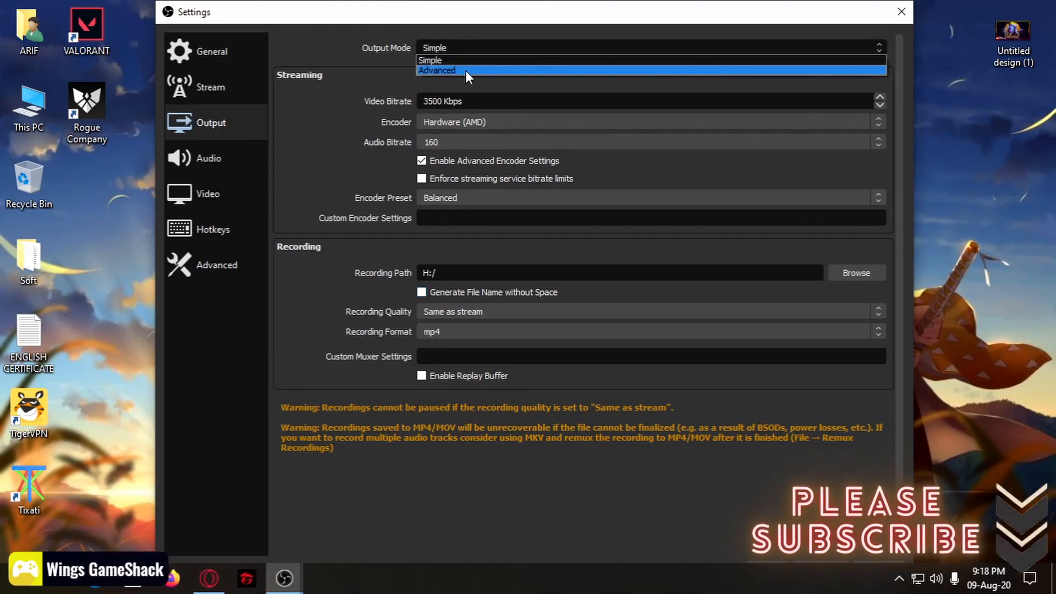
{"action": "left_click", "coordinate": [448, 70]}
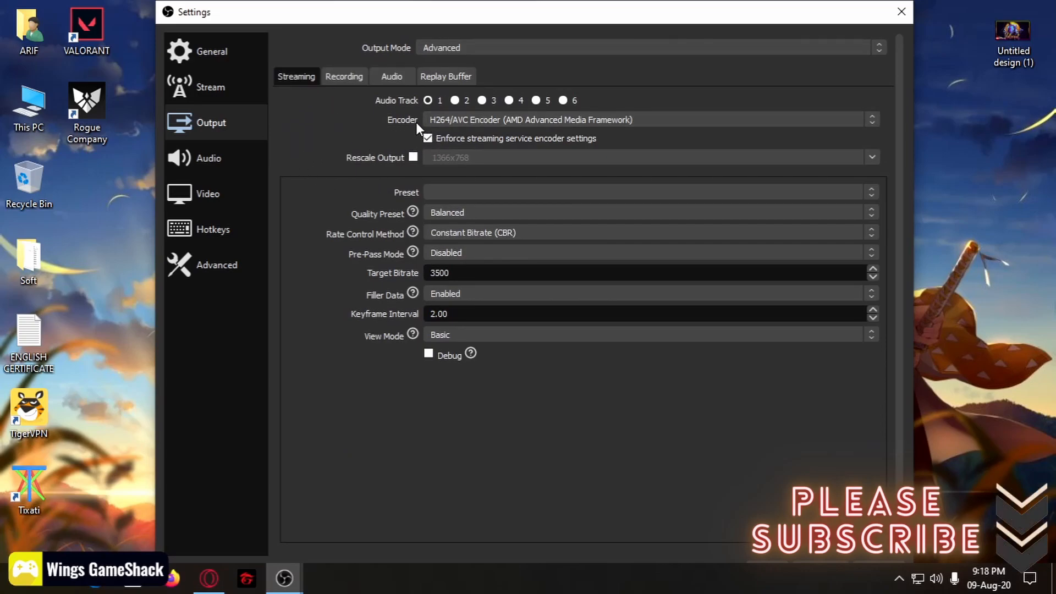
{"action": "left_click", "coordinate": [459, 121]}
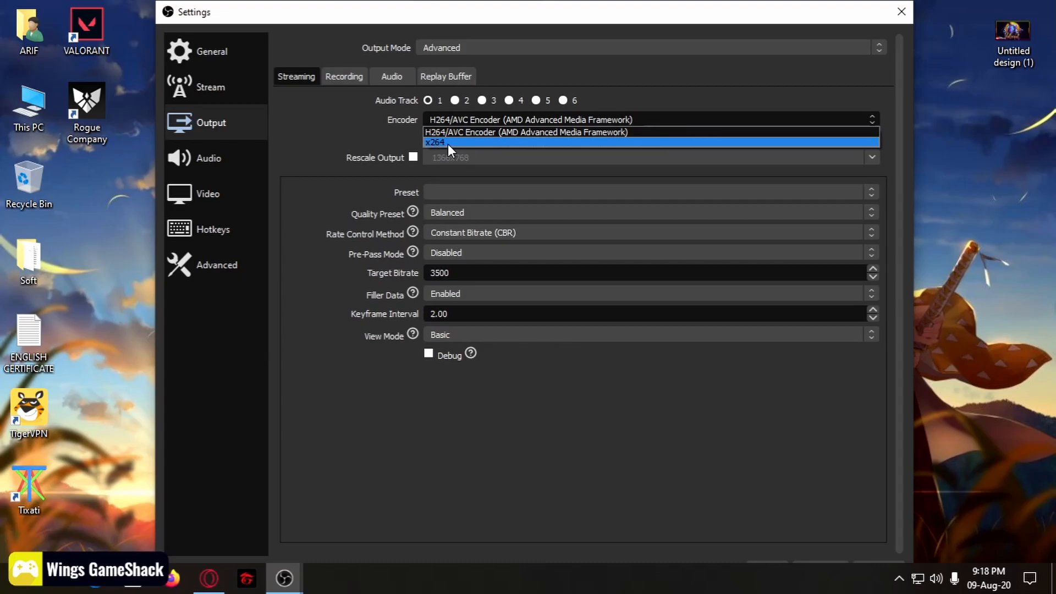
{"action": "left_click", "coordinate": [501, 128]}
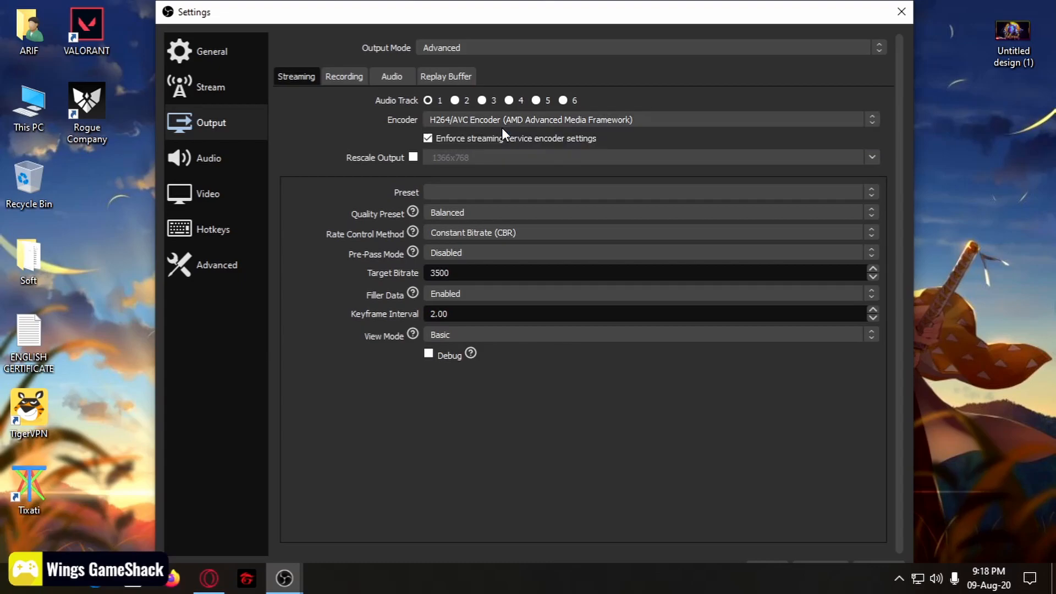
Step: Keep the Balanced quality preset and set rate control to Constant Bitrate (CBR)
{"action": "left_click", "coordinate": [448, 193]}
{"action": "left_click", "coordinate": [451, 198]}
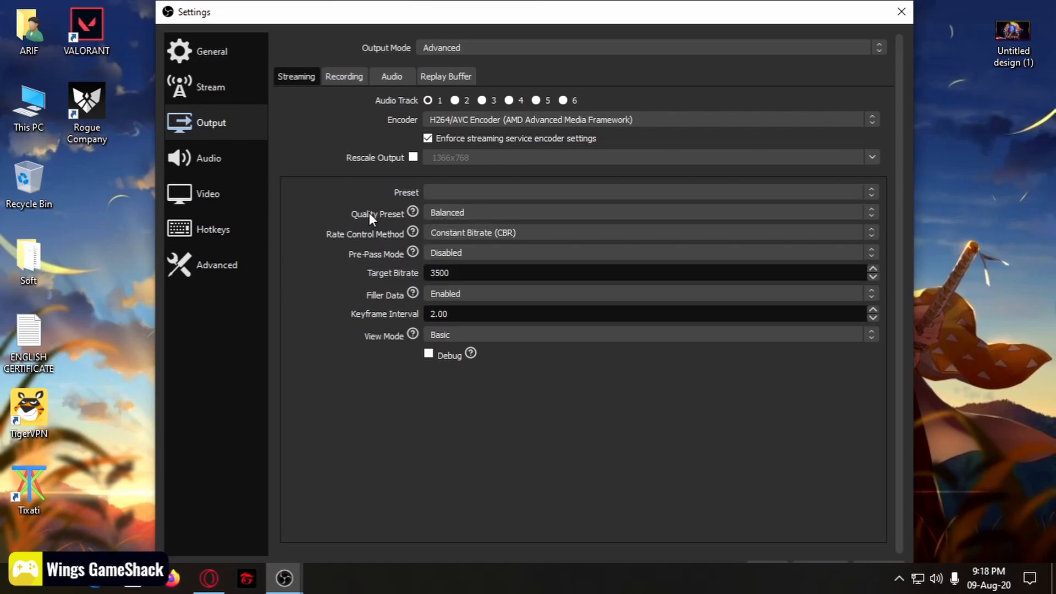
{"action": "left_click", "coordinate": [471, 213]}
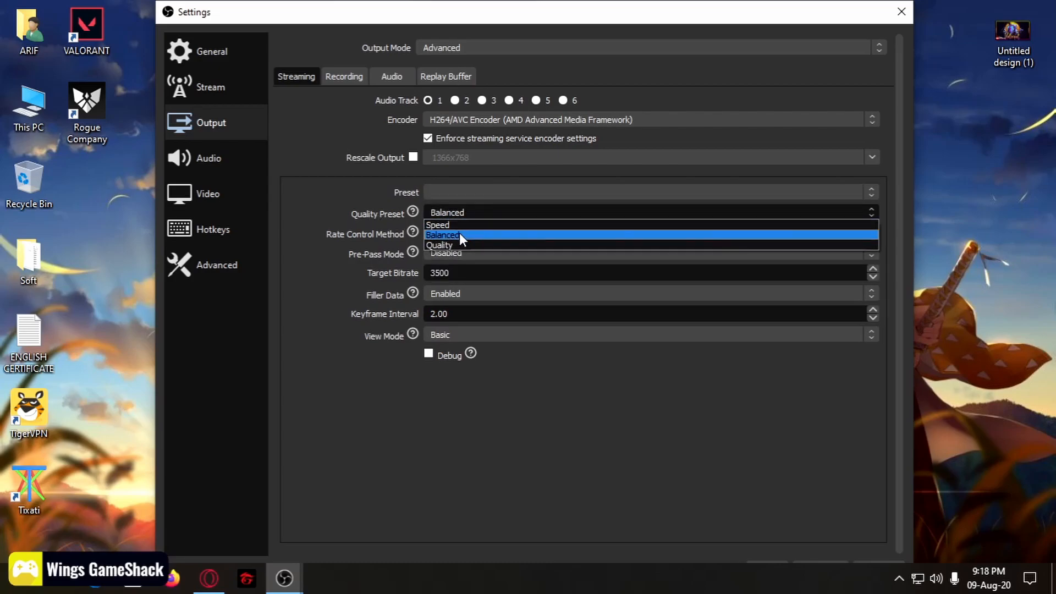
{"action": "left_click", "coordinate": [460, 232]}
{"action": "left_click", "coordinate": [461, 212]}
{"action": "left_click", "coordinate": [456, 237]}
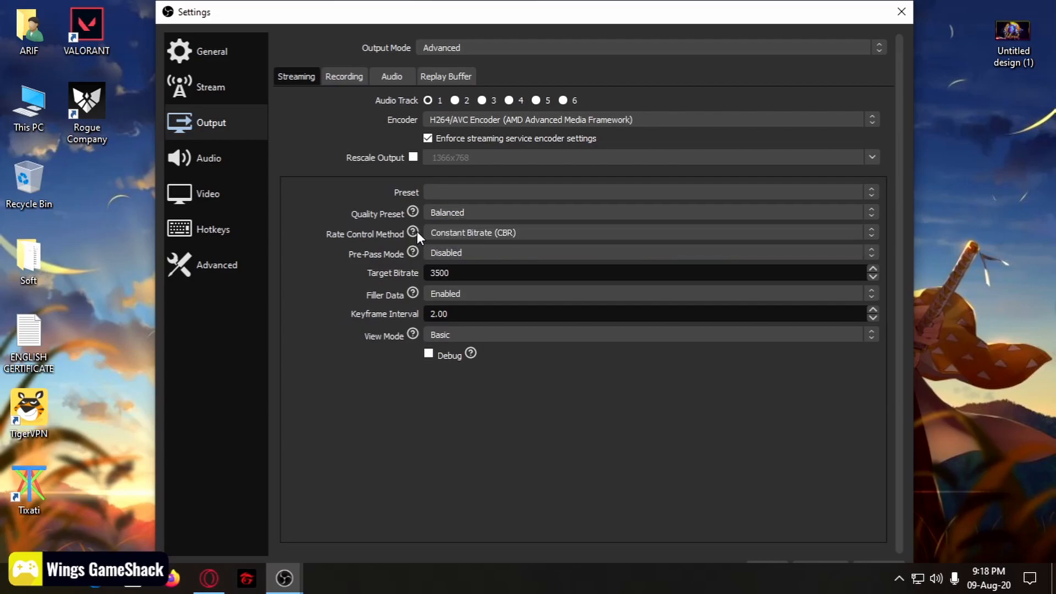
{"action": "left_click", "coordinate": [498, 232]}
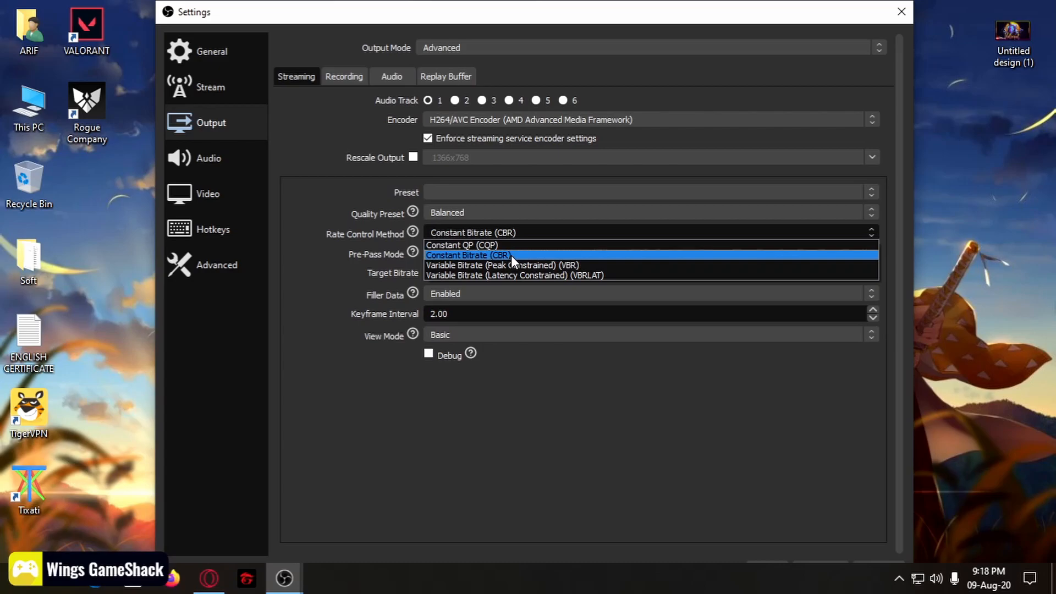
{"action": "left_click", "coordinate": [510, 256]}
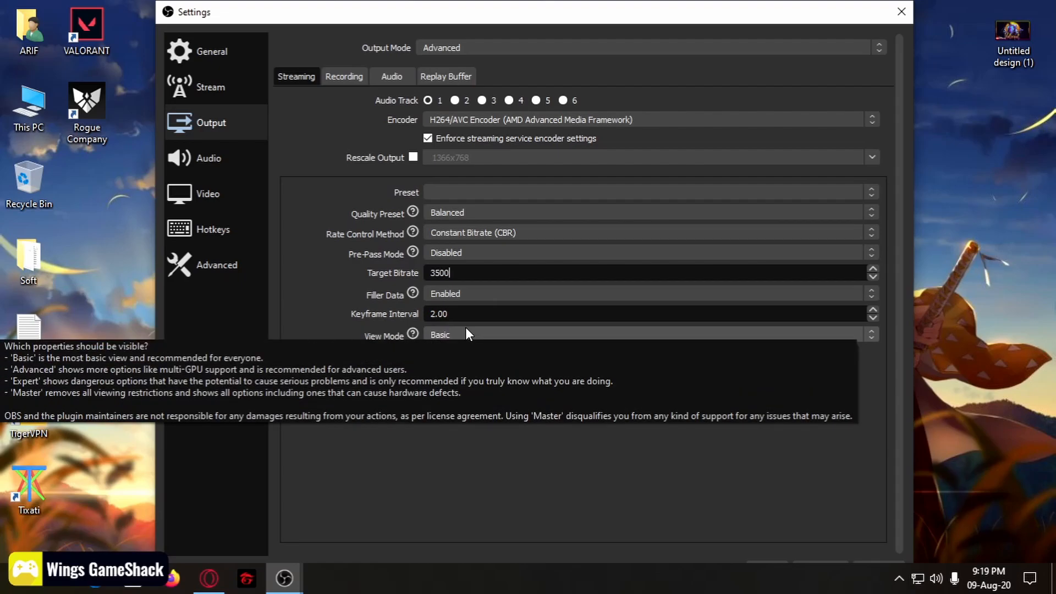
Step: Open the Preset dropdown in the Streaming tab's AMD encoder settings
{"action": "left_click", "coordinate": [456, 190]}
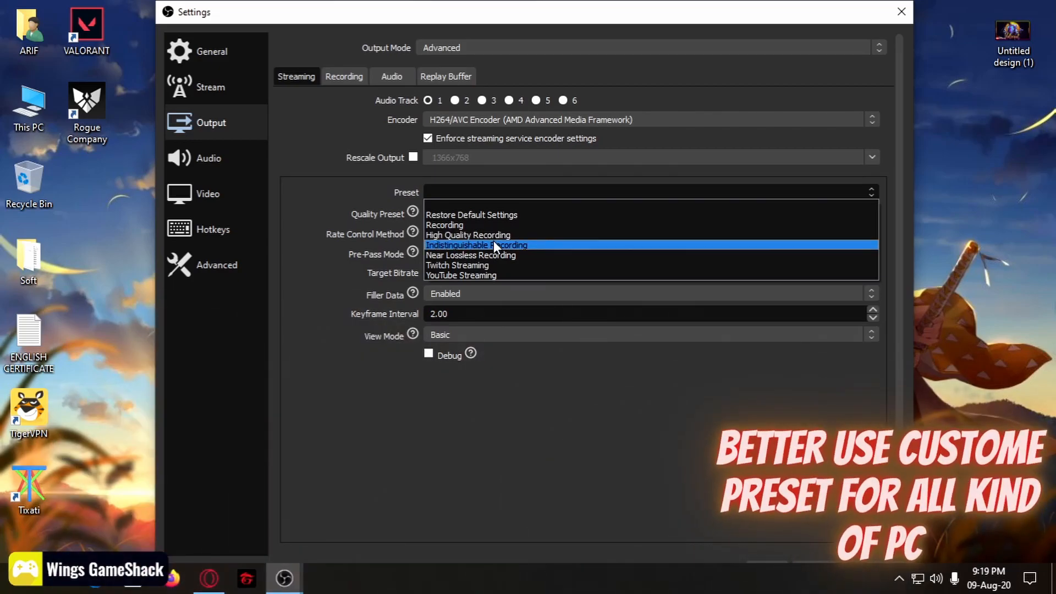
Step: Try the High Quality, Near Lossless and YouTube Streaming presets, then revert to the blank custom preset
{"action": "left_click", "coordinate": [492, 236]}
{"action": "left_click", "coordinate": [479, 194]}
{"action": "left_click", "coordinate": [464, 256]}
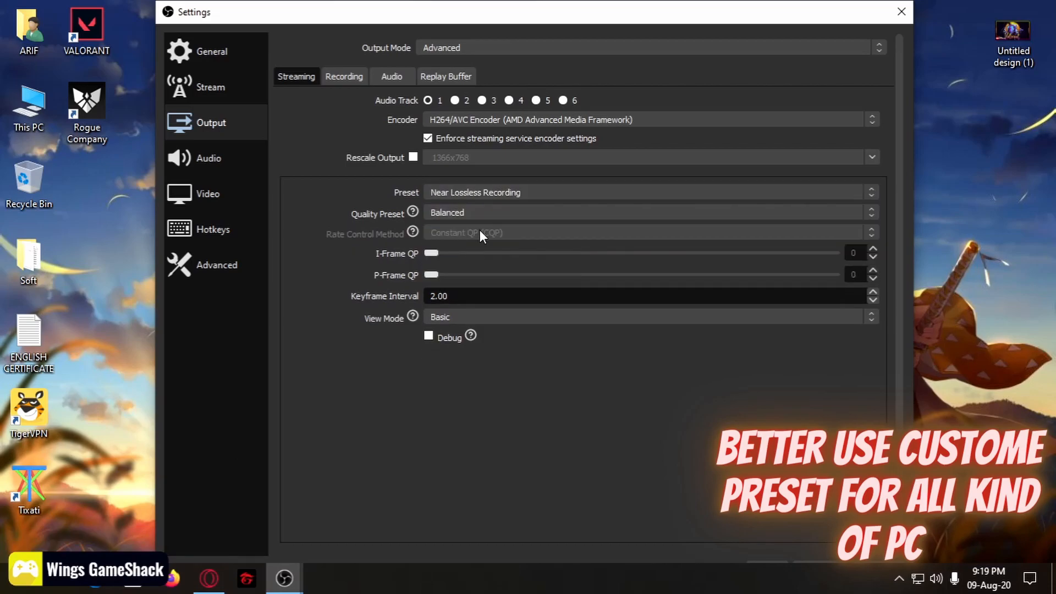
{"action": "left_click", "coordinate": [489, 190]}
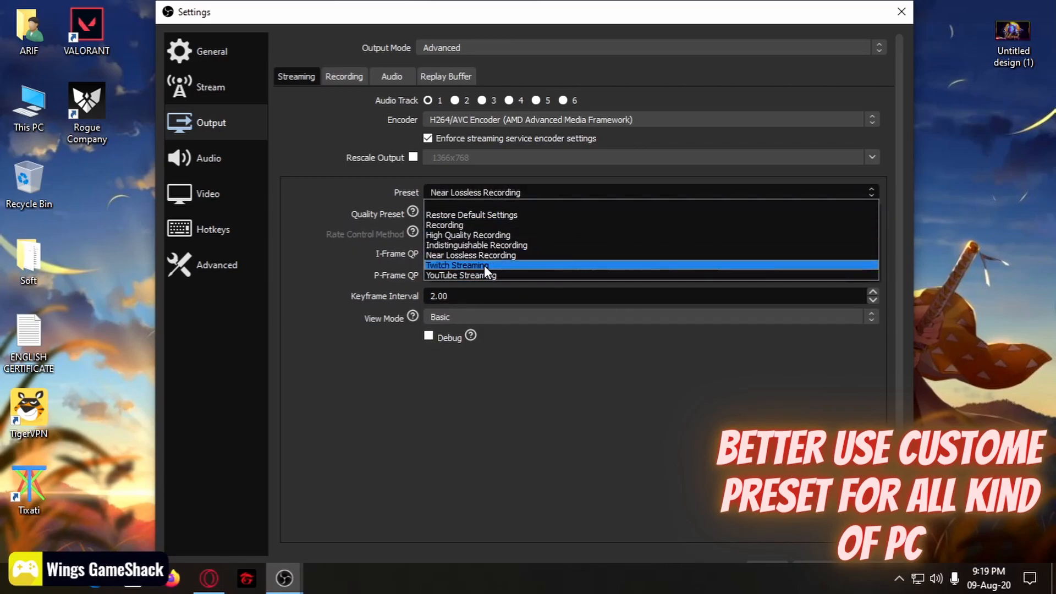
{"action": "left_click", "coordinate": [465, 274]}
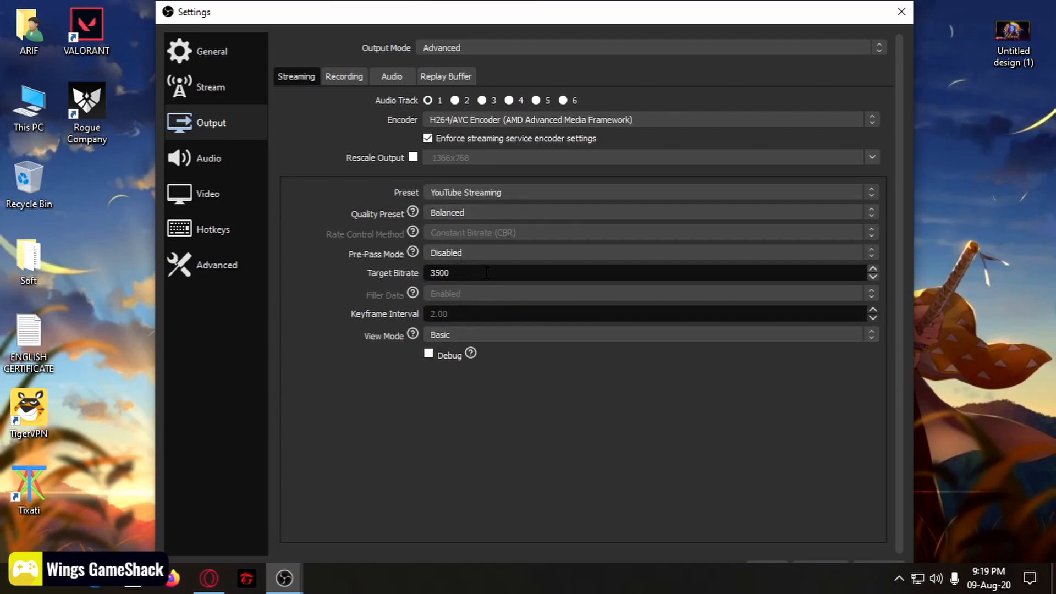
{"action": "left_click", "coordinate": [487, 195]}
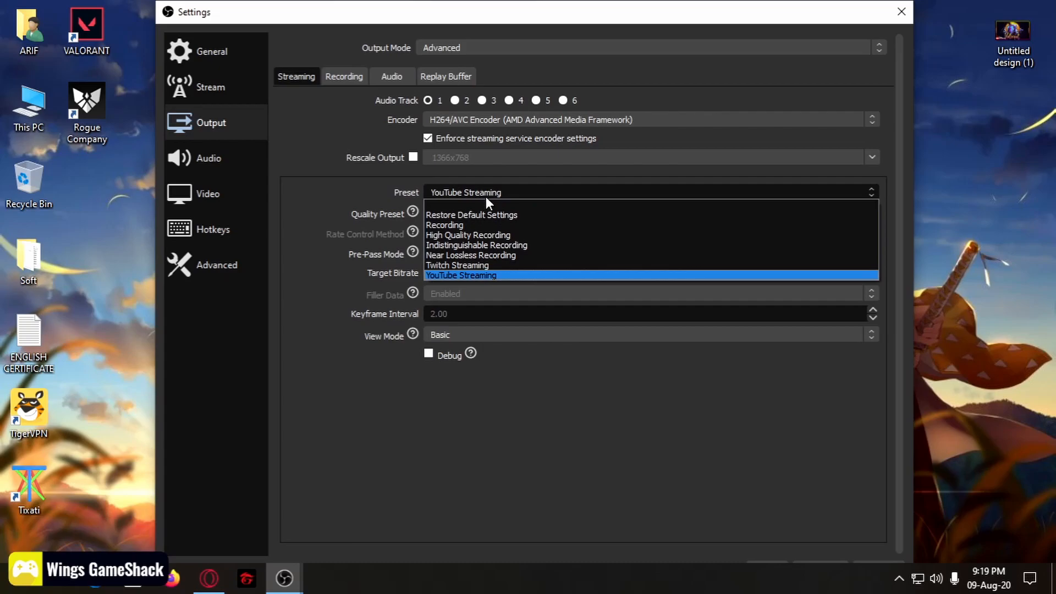
{"action": "left_click", "coordinate": [473, 203]}
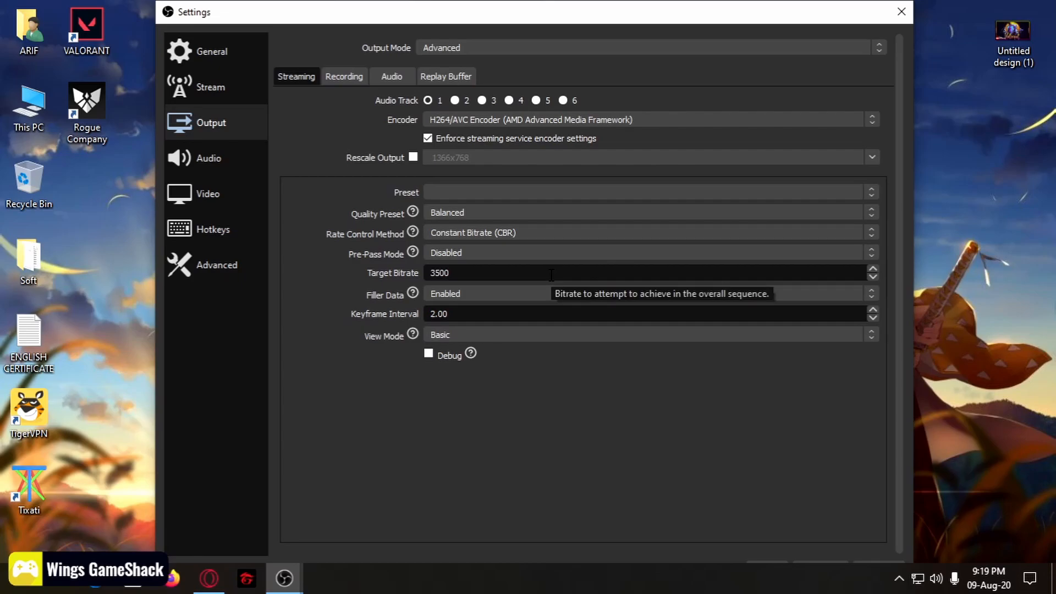
Step: Confirm Output Mode stays Advanced and go to the Advanced settings page
{"action": "left_click", "coordinate": [460, 46]}
{"action": "left_click", "coordinate": [460, 46]}
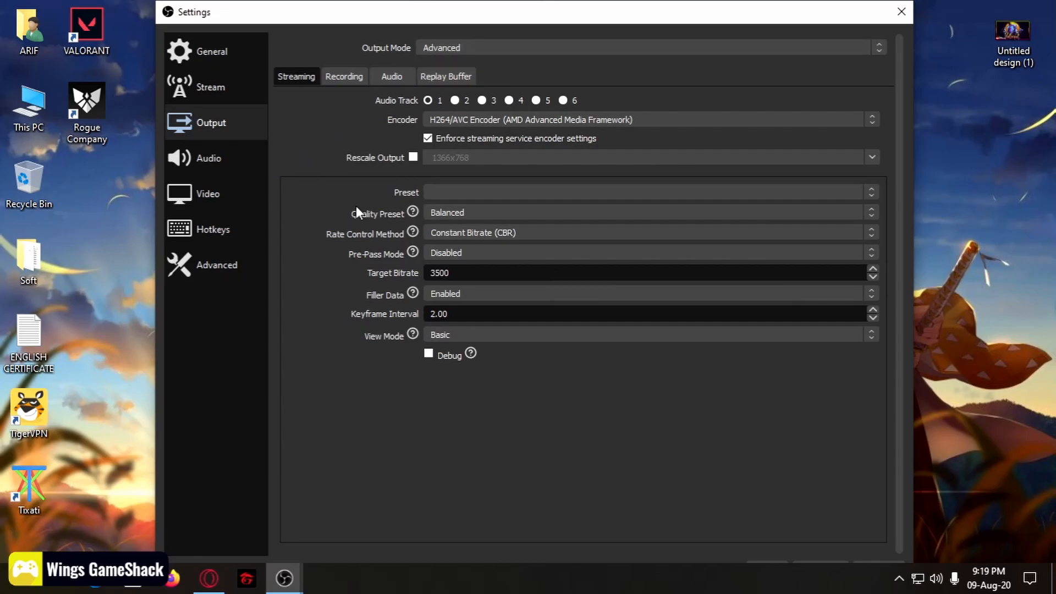
{"action": "left_click", "coordinate": [220, 269]}
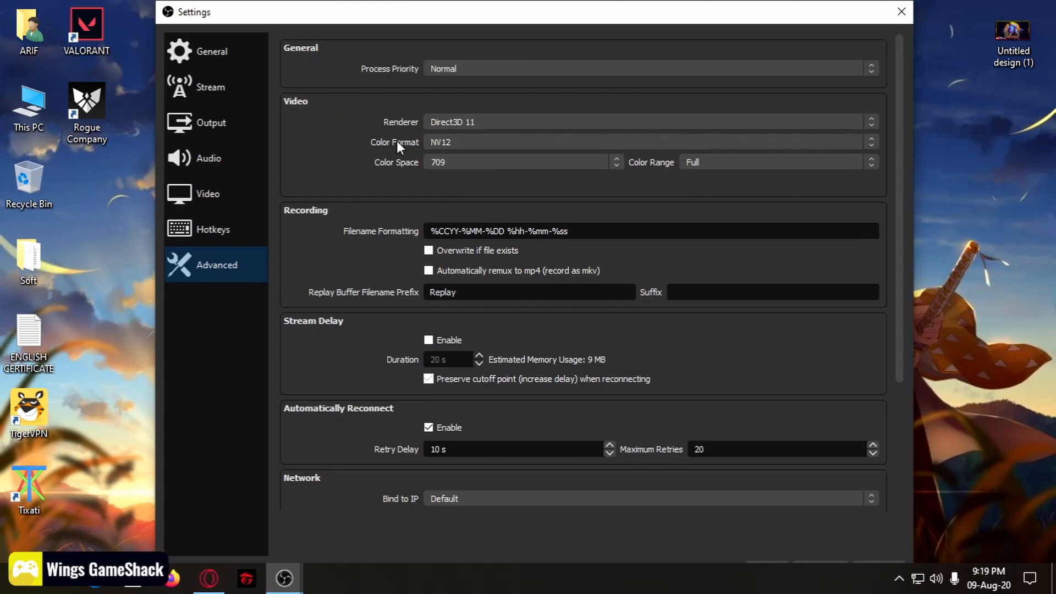
{"action": "left_click", "coordinate": [487, 164]}
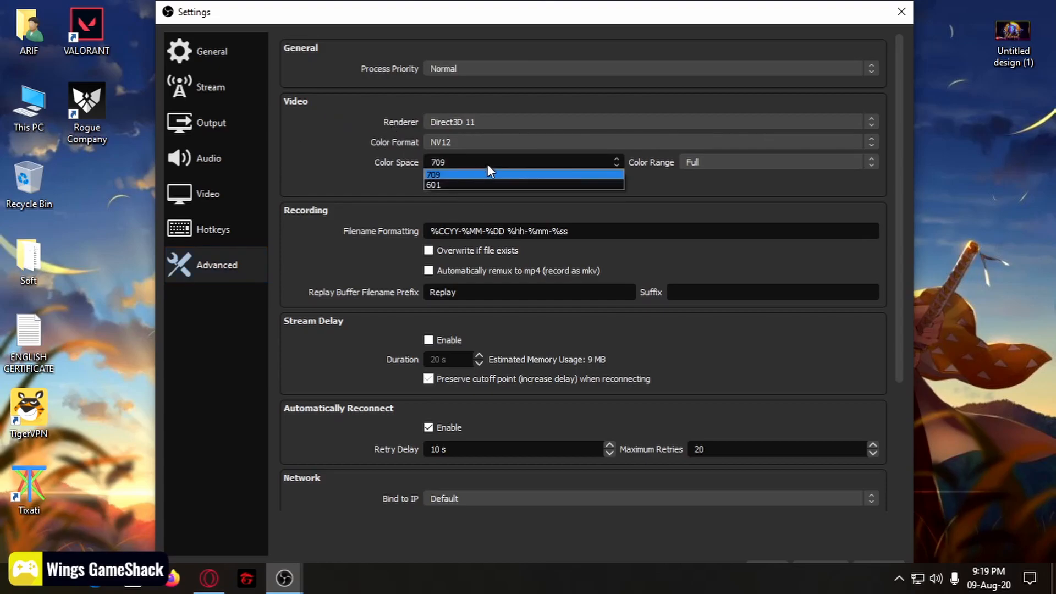
{"action": "left_click", "coordinate": [451, 174]}
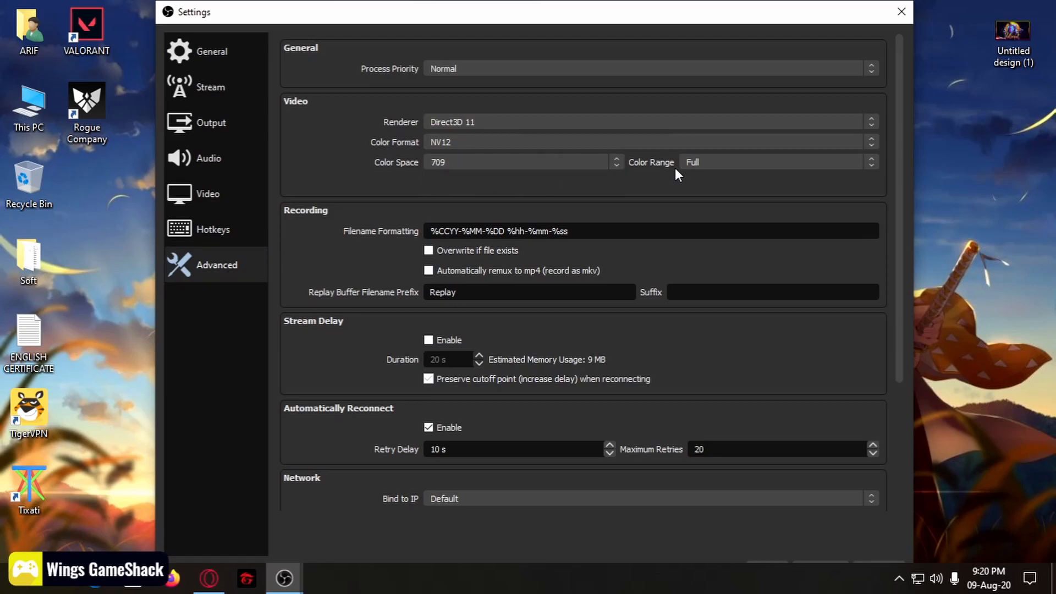
{"action": "left_click", "coordinate": [727, 162]}
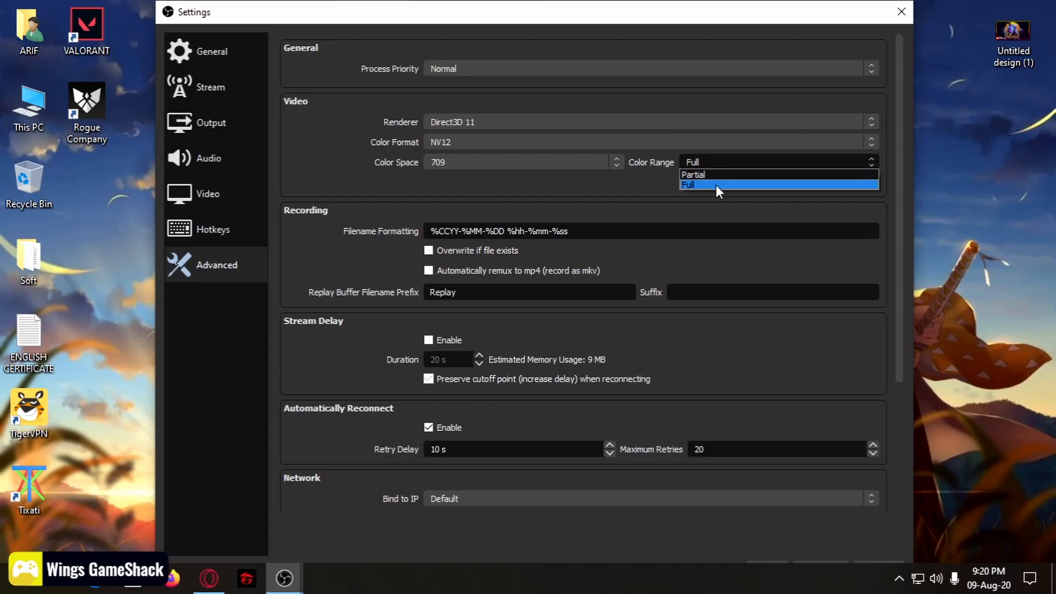
{"action": "left_click", "coordinate": [715, 184]}
{"action": "scroll", "coordinate": [407, 257], "scroll_direction": "down", "scroll_amount": 3}
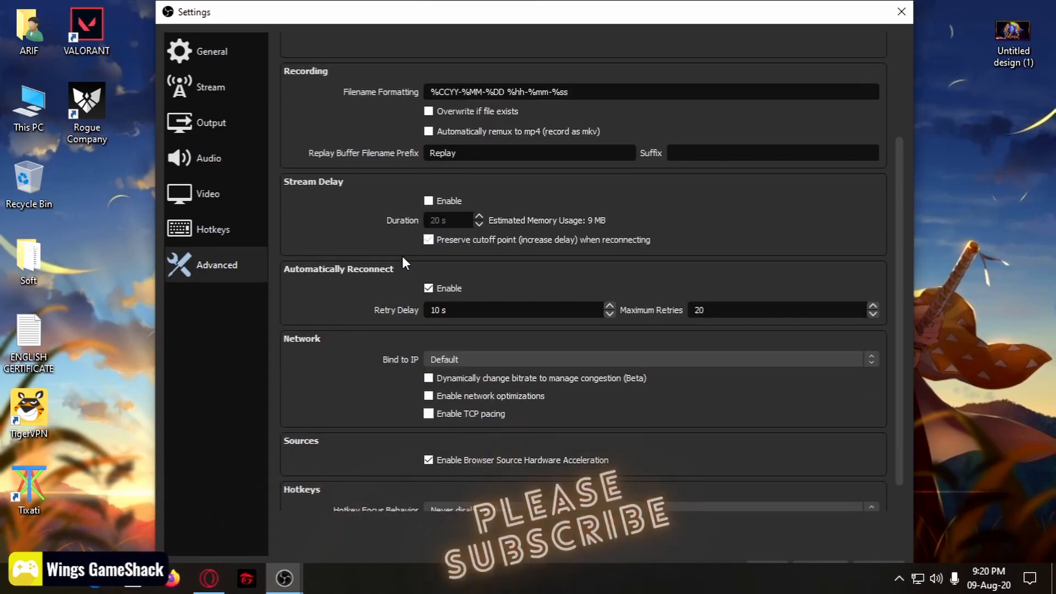
Step: Enable Stream Delay, keeping the 20 s duration and cutoff-point preservation
{"action": "scroll", "coordinate": [397, 340], "scroll_direction": "down", "scroll_amount": 1}
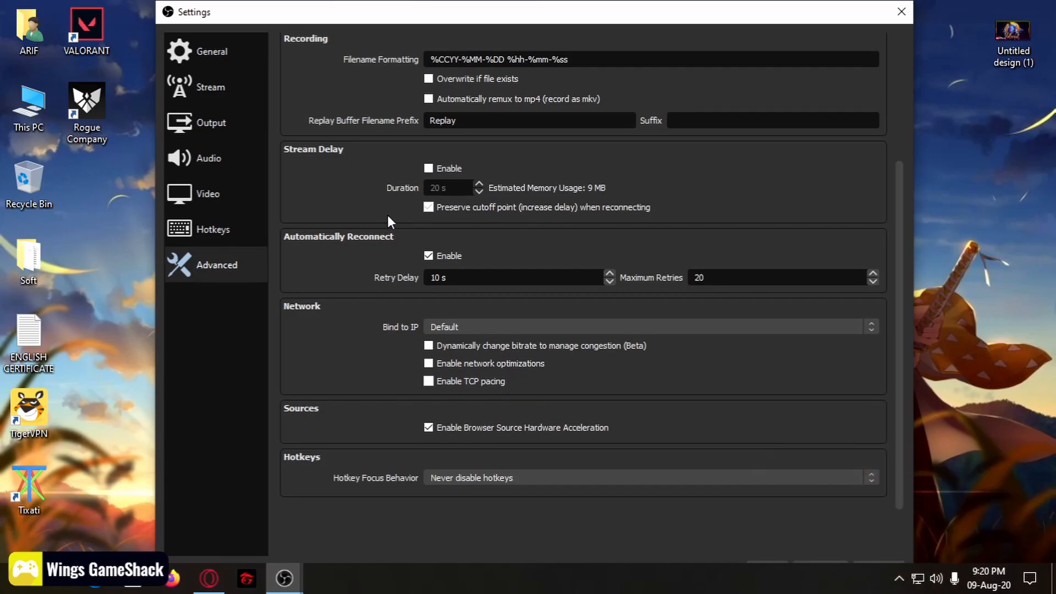
{"action": "left_click", "coordinate": [428, 168]}
Step: Review the Stream page's Service and Server, then switch to the General settings page
{"action": "left_click", "coordinate": [184, 87]}
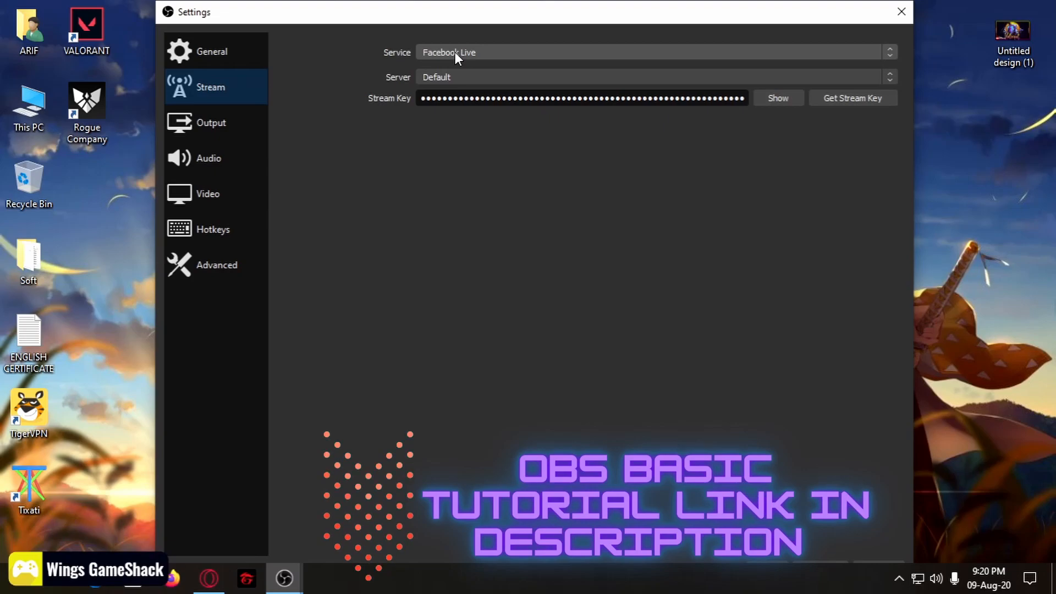
{"action": "left_click", "coordinate": [246, 53]}
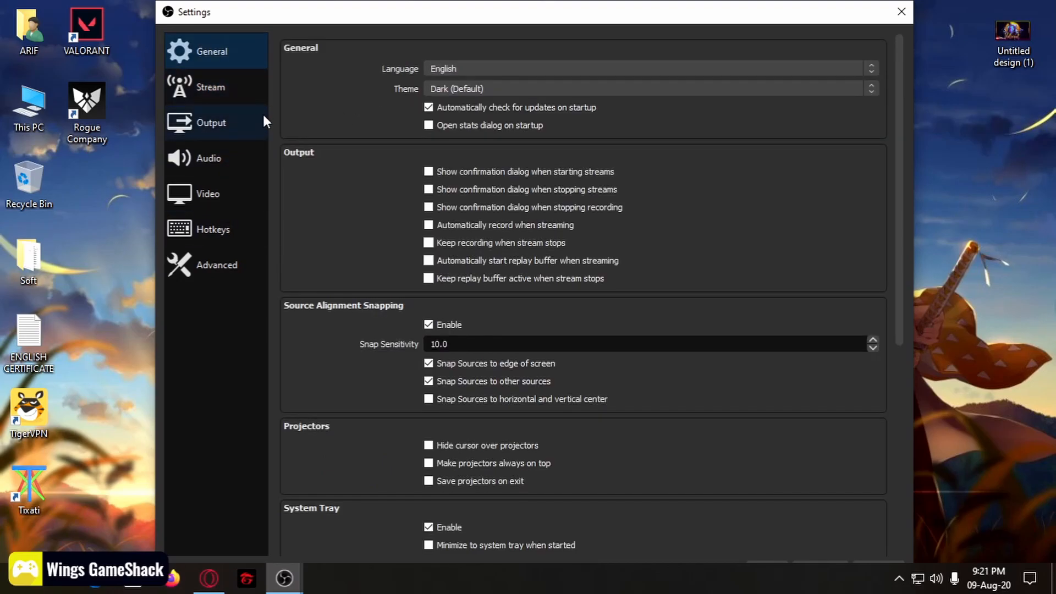